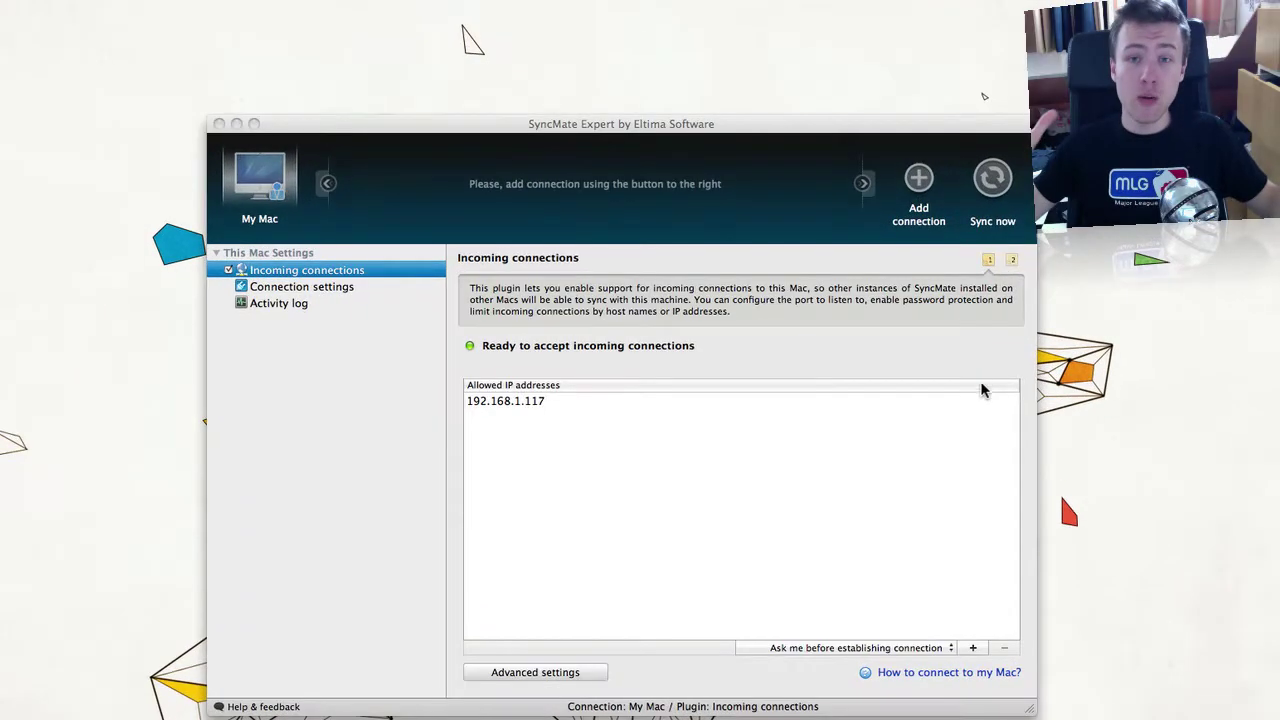
# Step: Choose Another Mac, select the MacBook from the Mac list, and create the connection
pyautogui.click(919, 180)
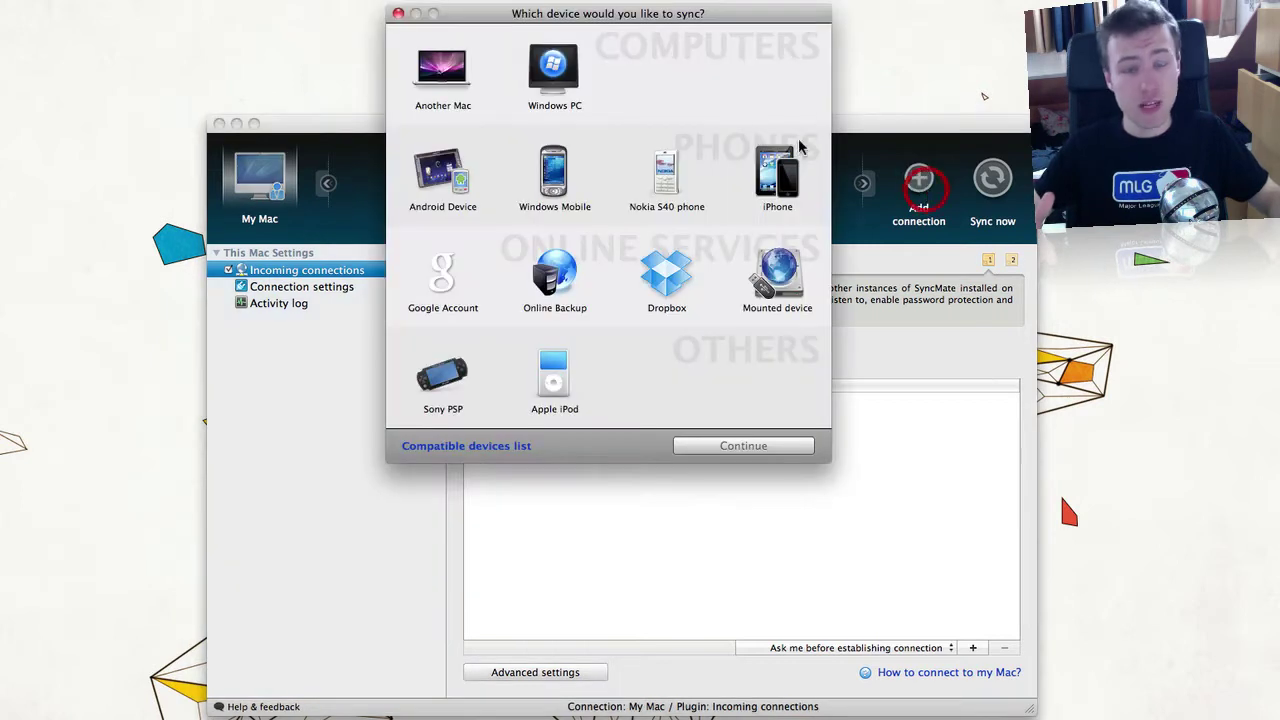
pyautogui.click(432, 78)
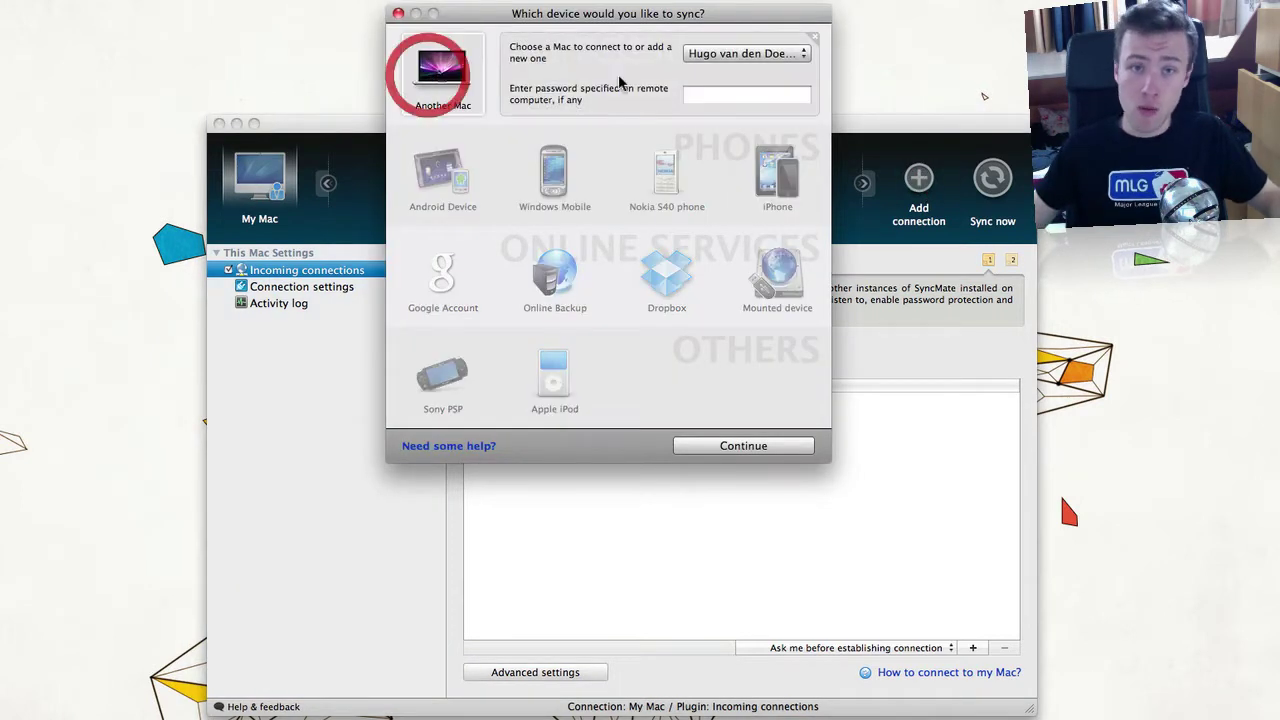
pyautogui.click(783, 57)
pyautogui.click(783, 57)
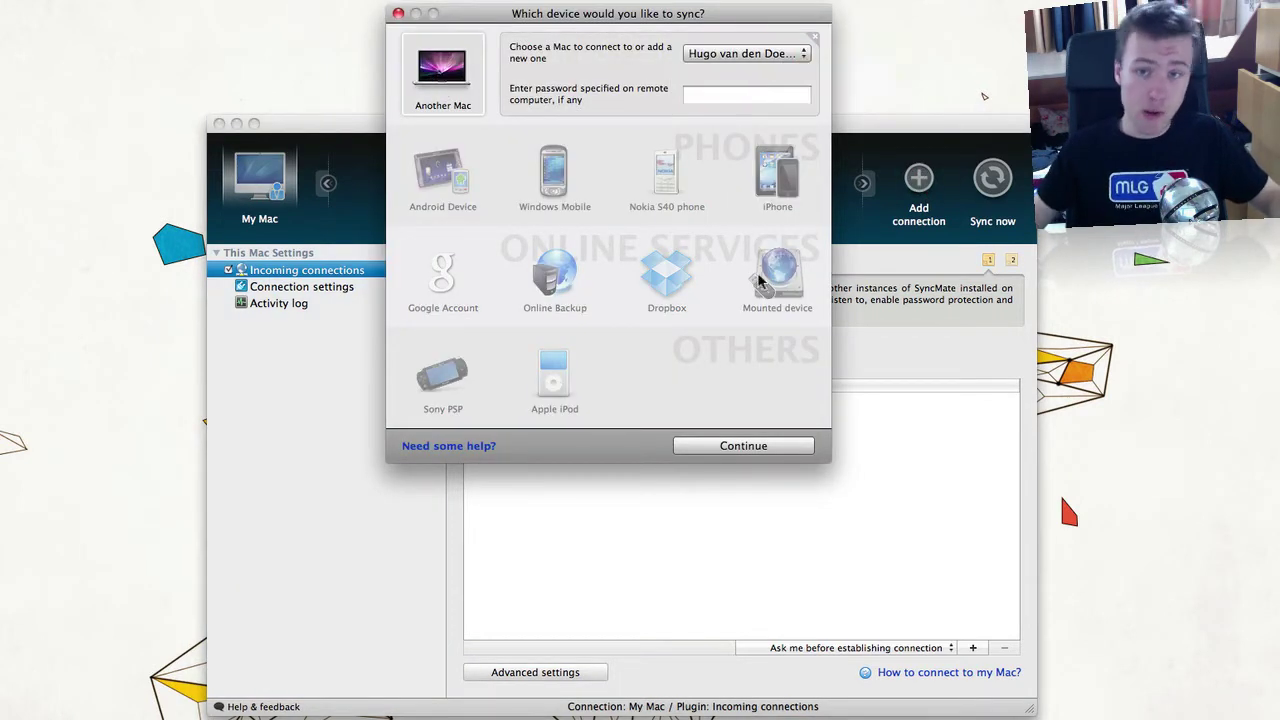
pyautogui.click(735, 447)
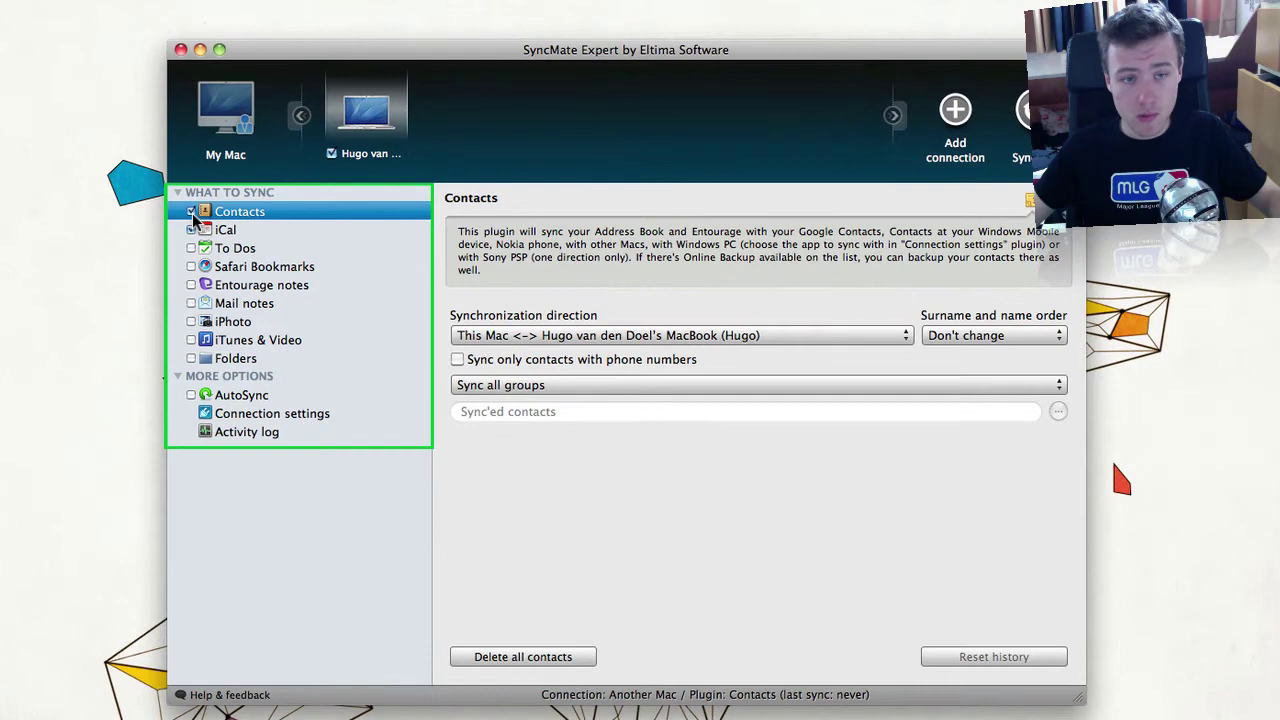
# Step: Enable Safari Bookmarks syncing and turn off Contacts syncing for the Mac connection
pyautogui.click(215, 230)
pyautogui.click(234, 249)
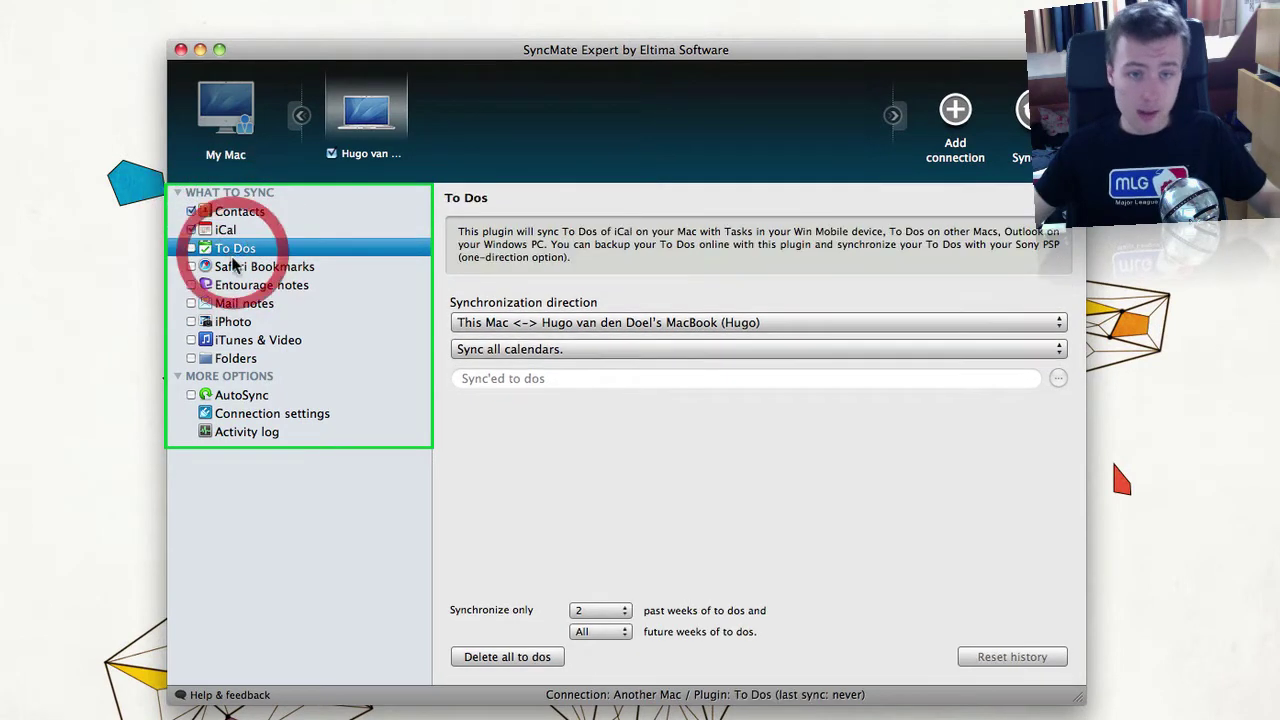
pyautogui.click(232, 266)
pyautogui.click(191, 266)
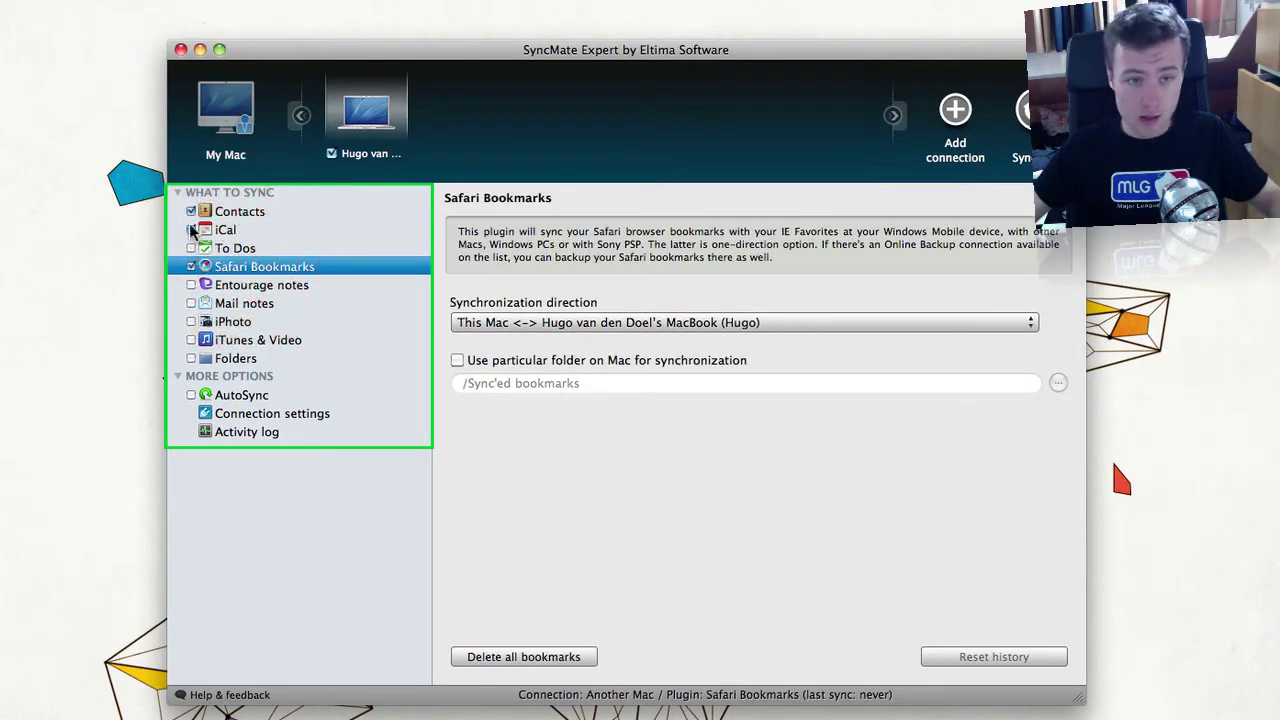
pyautogui.click(193, 230)
pyautogui.click(191, 211)
pyautogui.click(258, 266)
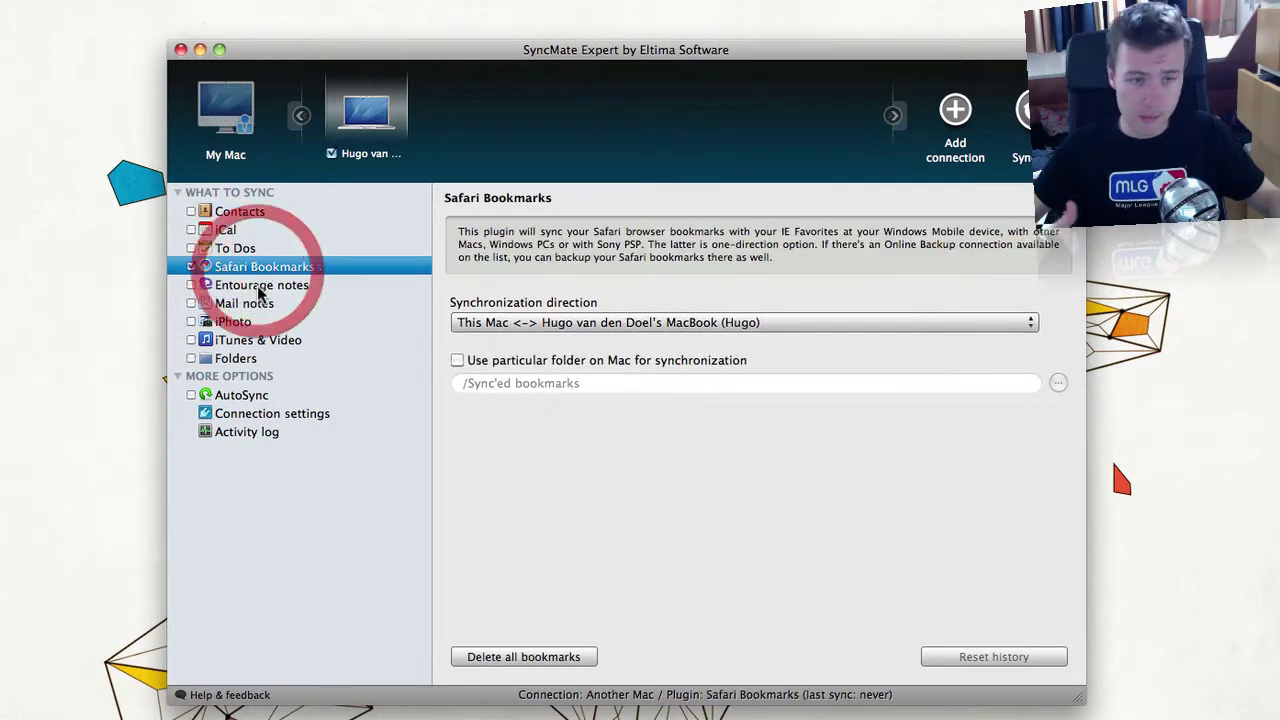
# Step: Briefly enable iTunes & Video syncing, turn it back off, and show the Folders settings
pyautogui.click(250, 322)
pyautogui.click(252, 341)
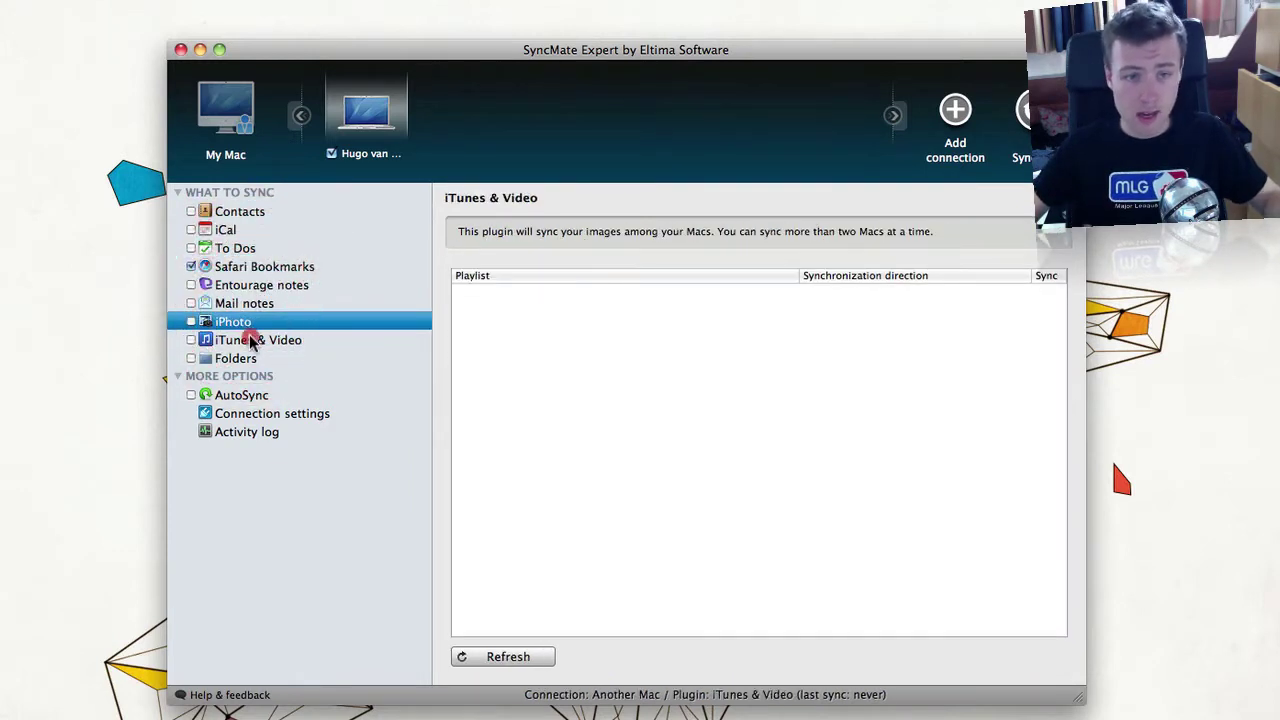
pyautogui.click(191, 340)
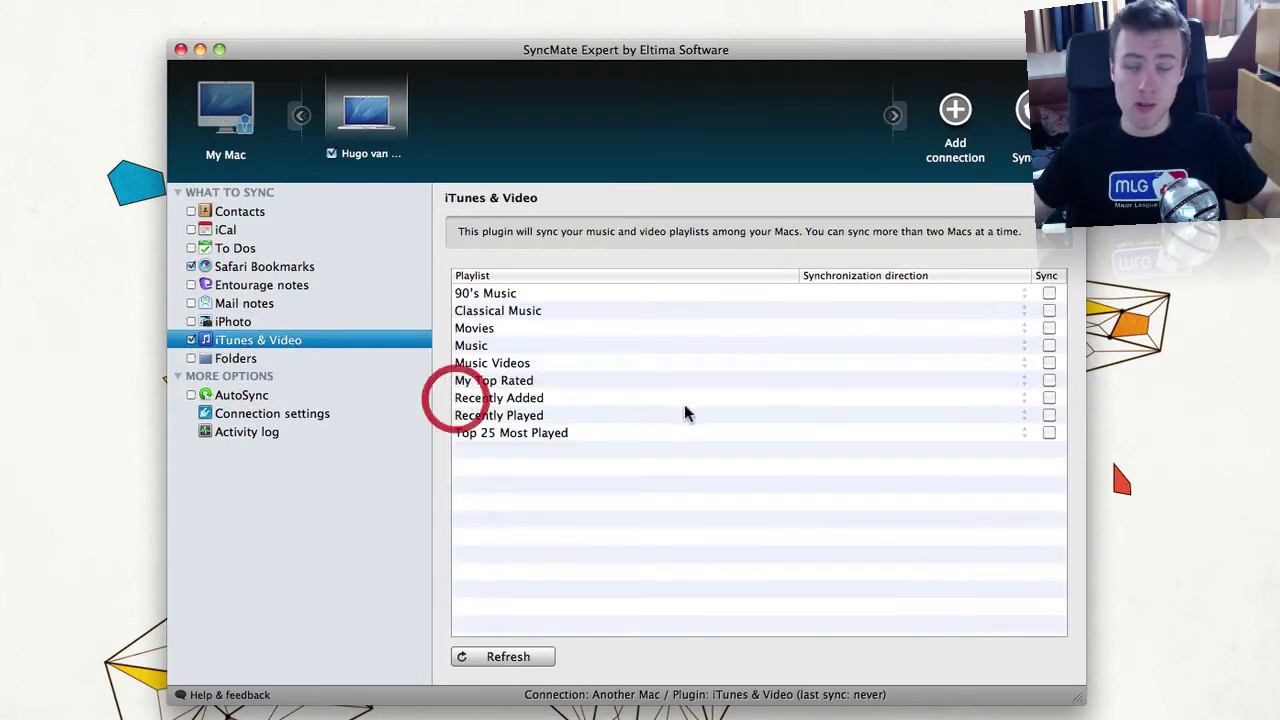
pyautogui.click(216, 358)
pyautogui.click(191, 340)
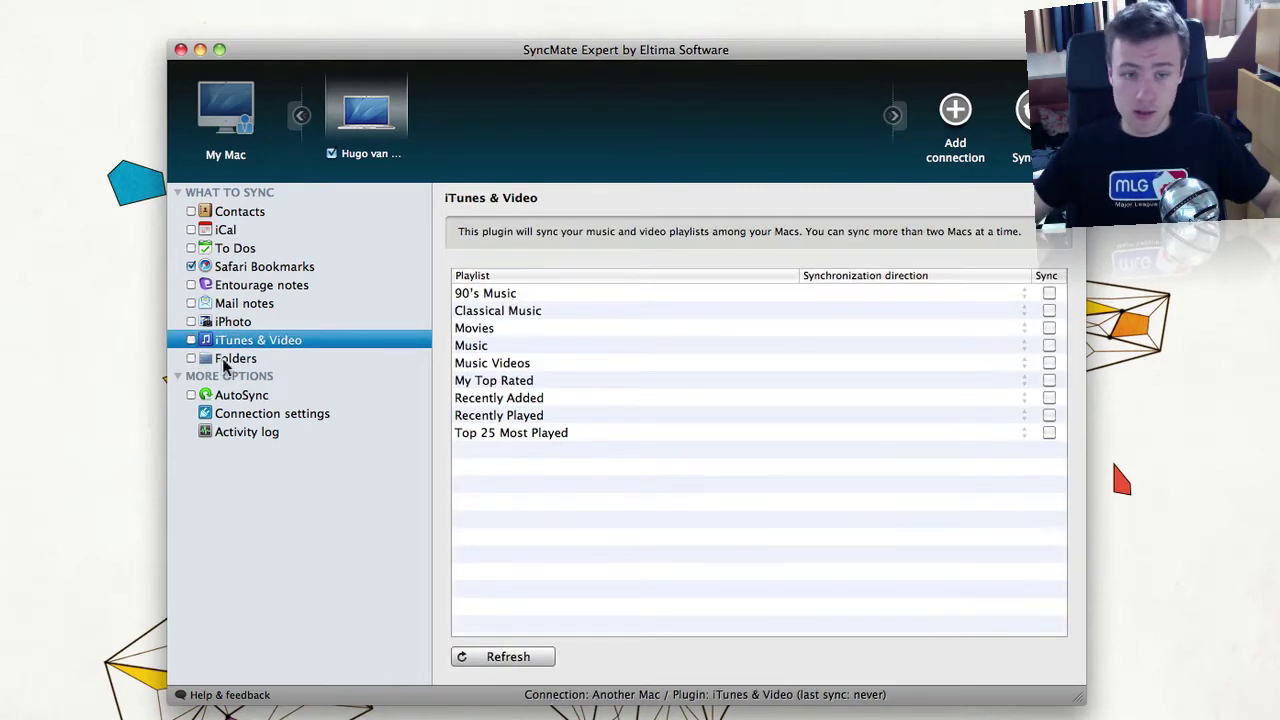
pyautogui.click(191, 358)
# Step: Turn on Folders syncing and browse the home folder for a local folder, closing without choosing
pyautogui.click(191, 358)
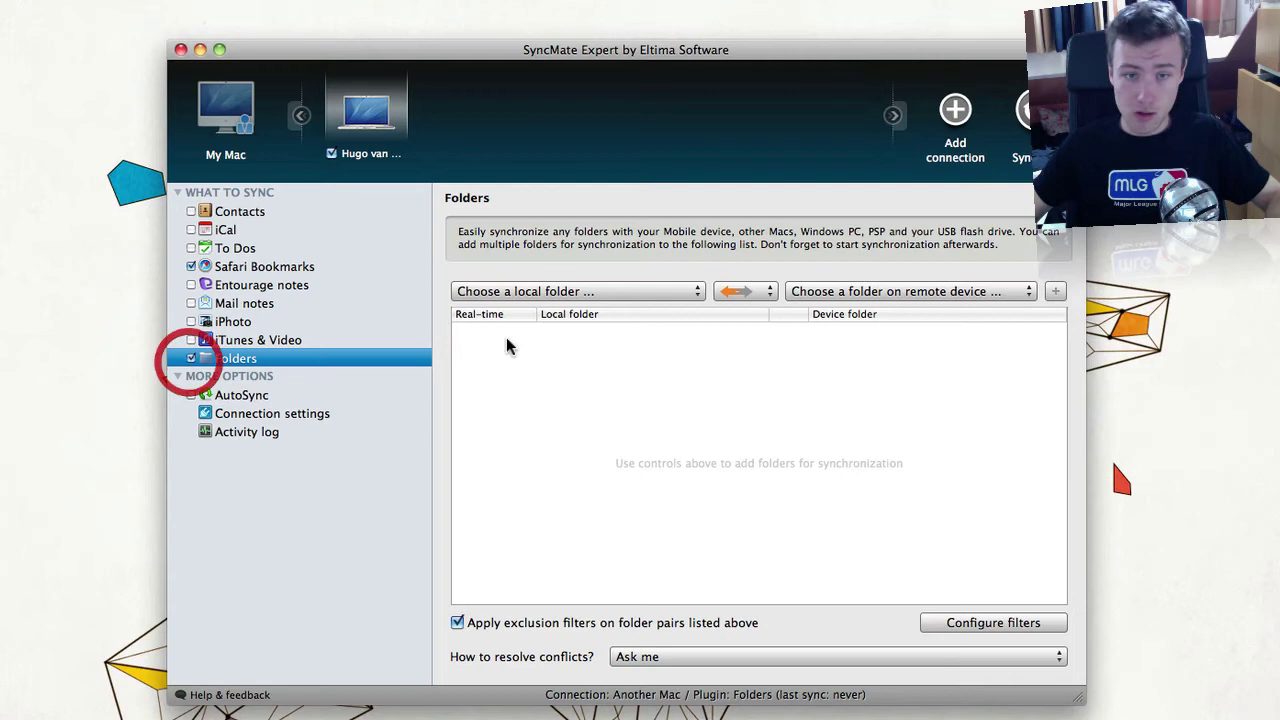
pyautogui.click(602, 292)
pyautogui.click(602, 292)
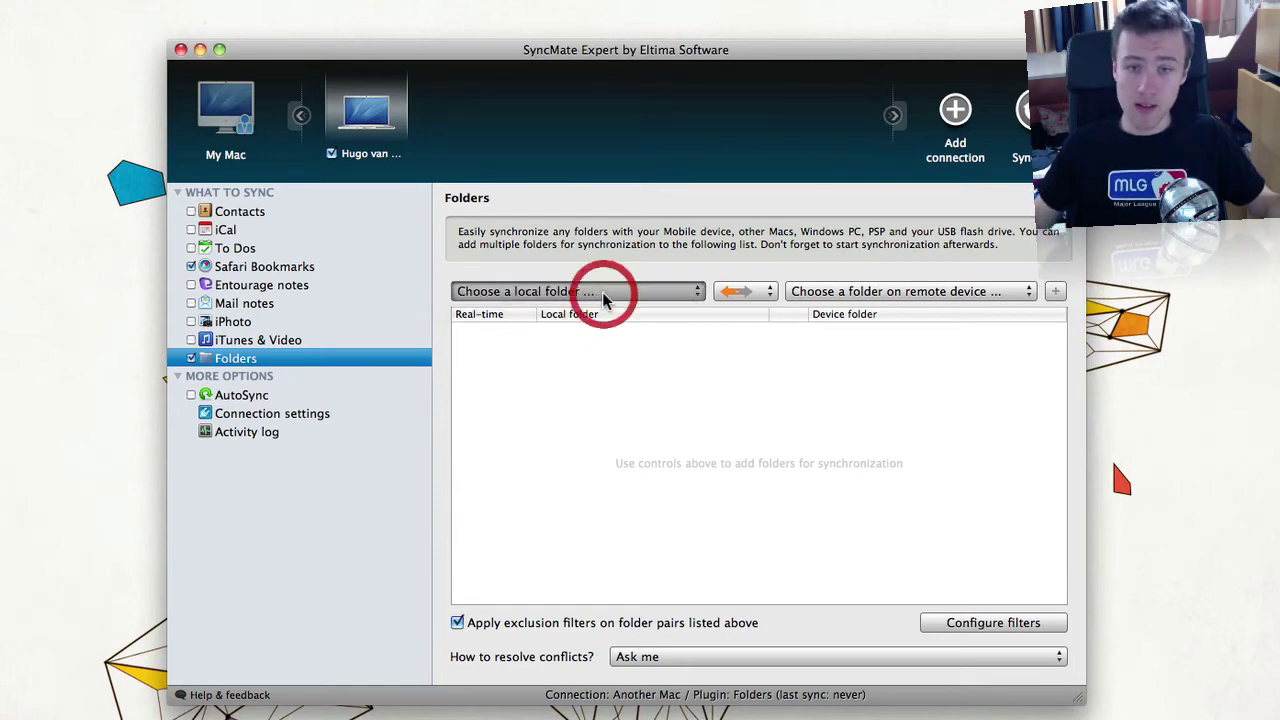
pyautogui.click(665, 295)
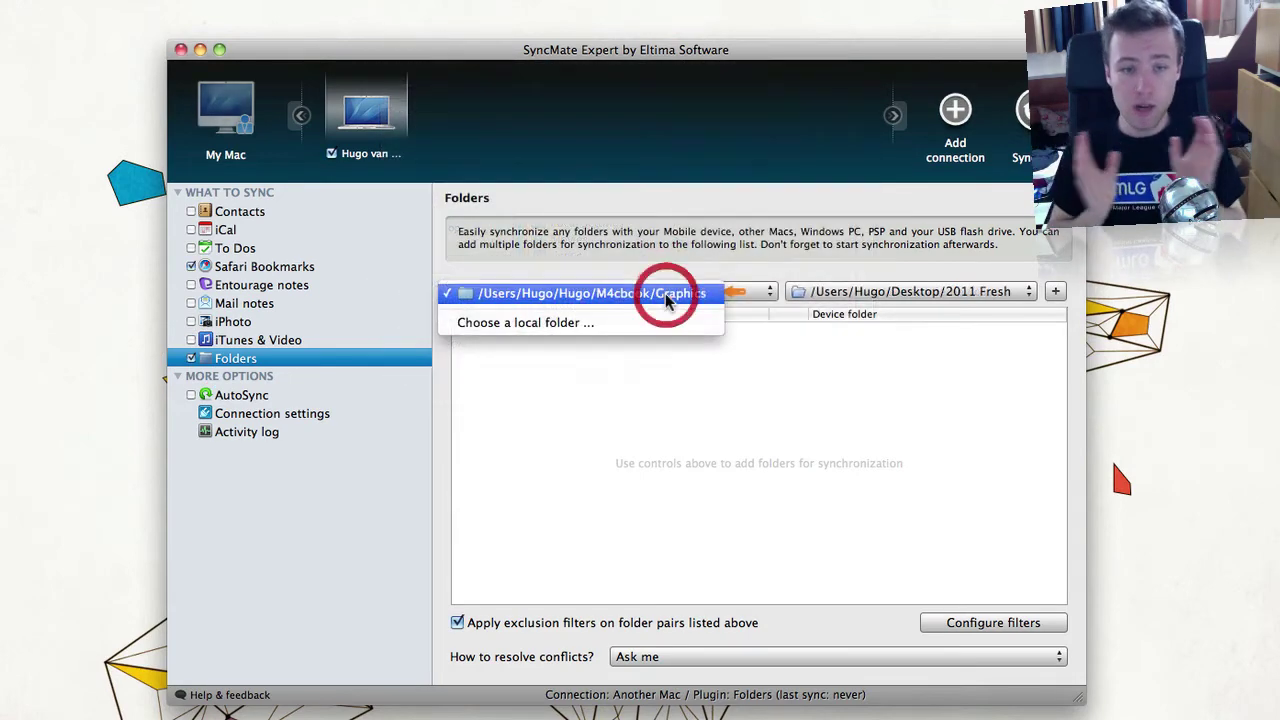
pyautogui.click(666, 322)
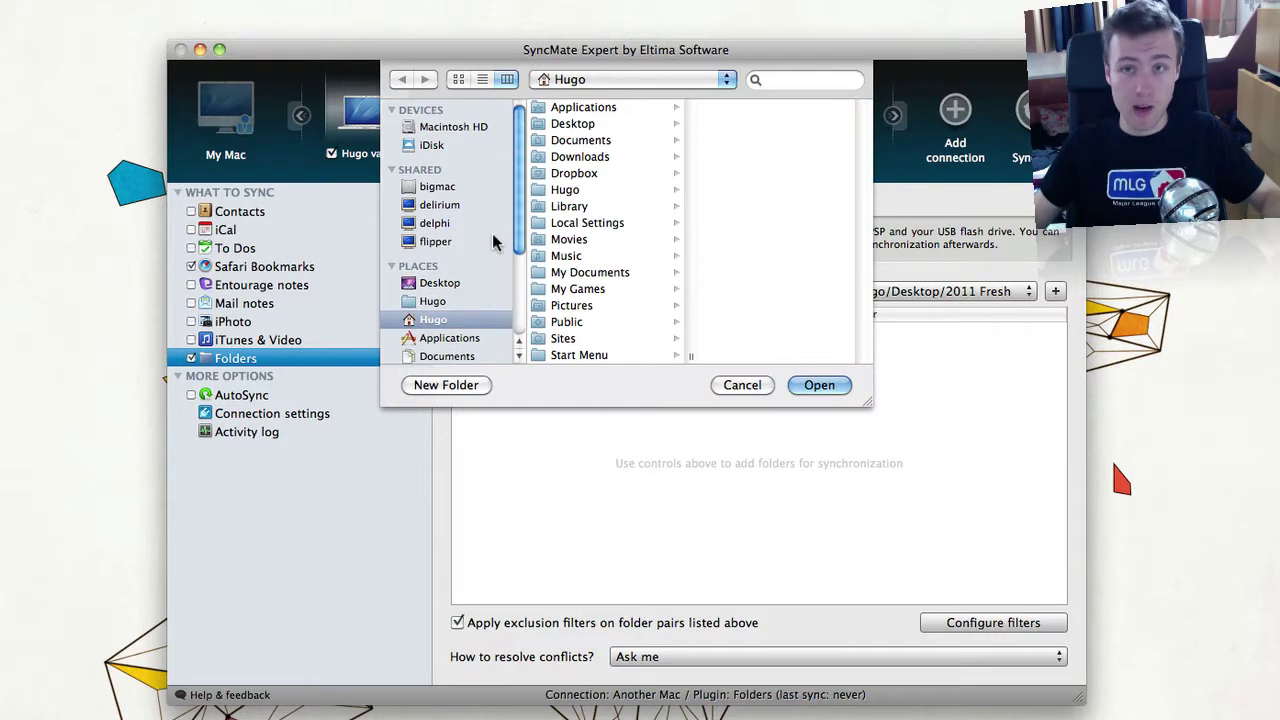
pyautogui.click(432, 301)
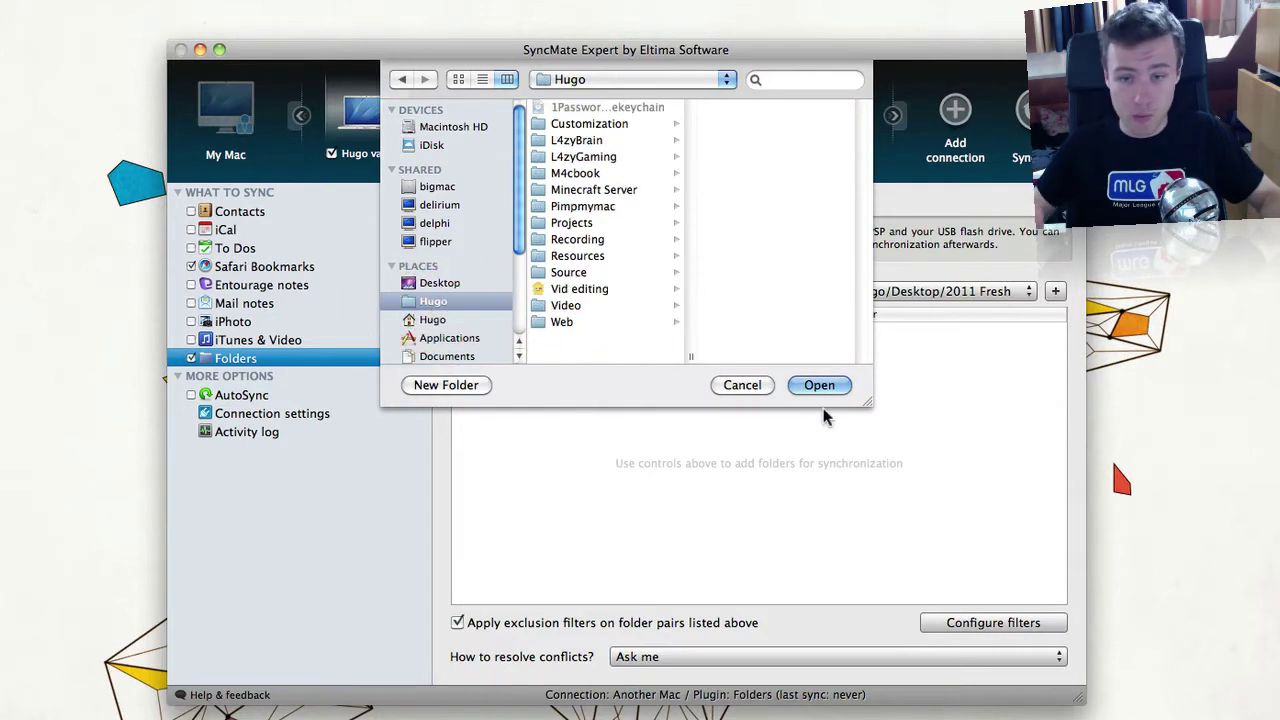
pyautogui.click(750, 388)
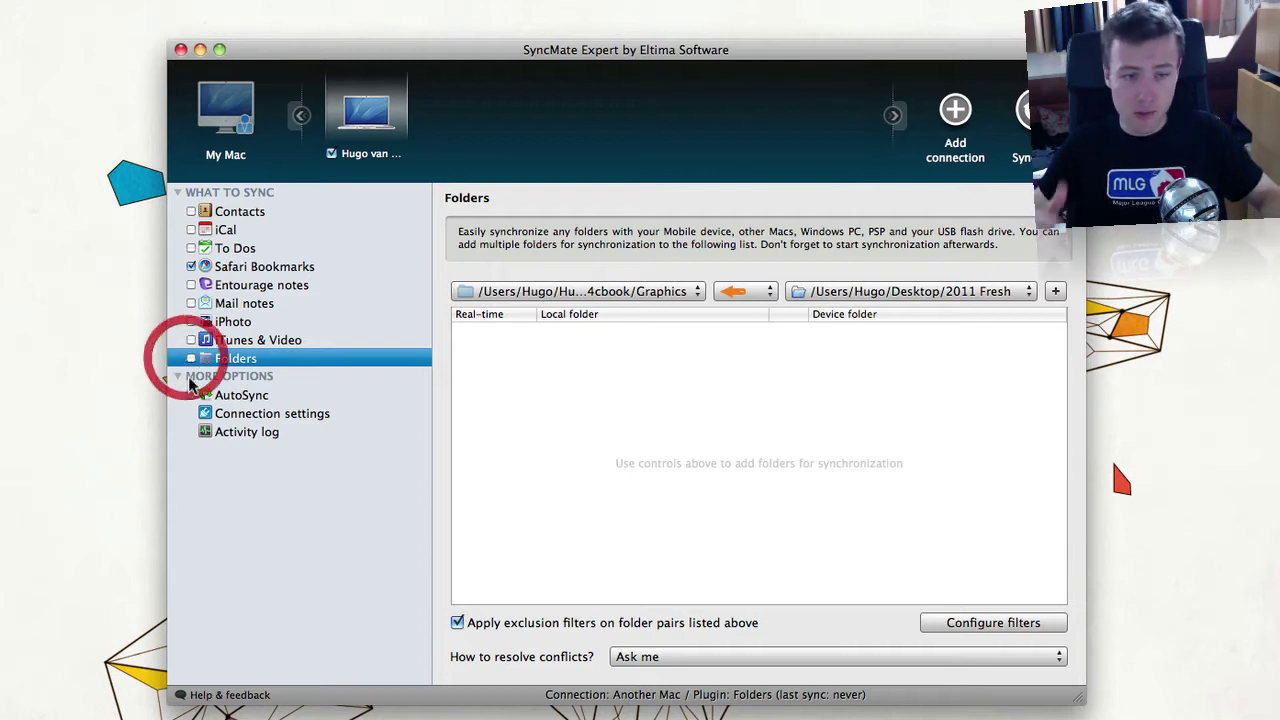
# Step: Show the Mac connection's AutoSync settings, leaving every automatic sync option unchecked
pyautogui.click(242, 396)
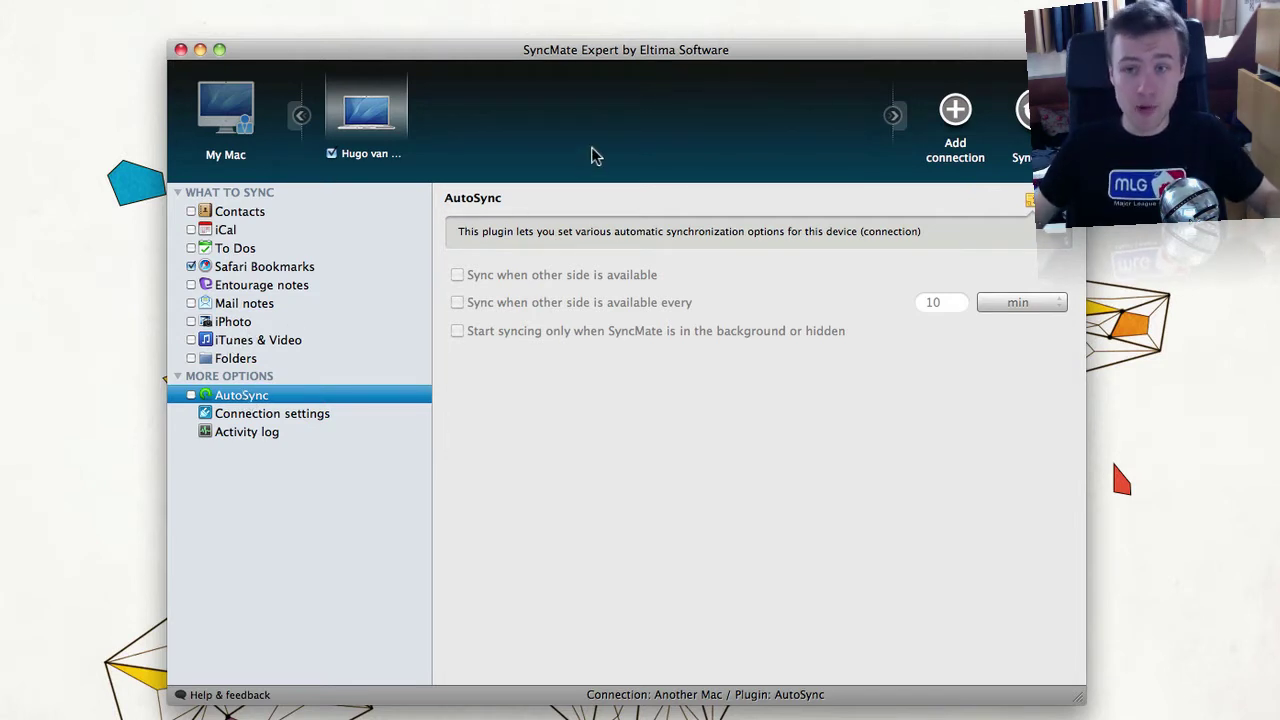
pyautogui.click(561, 155)
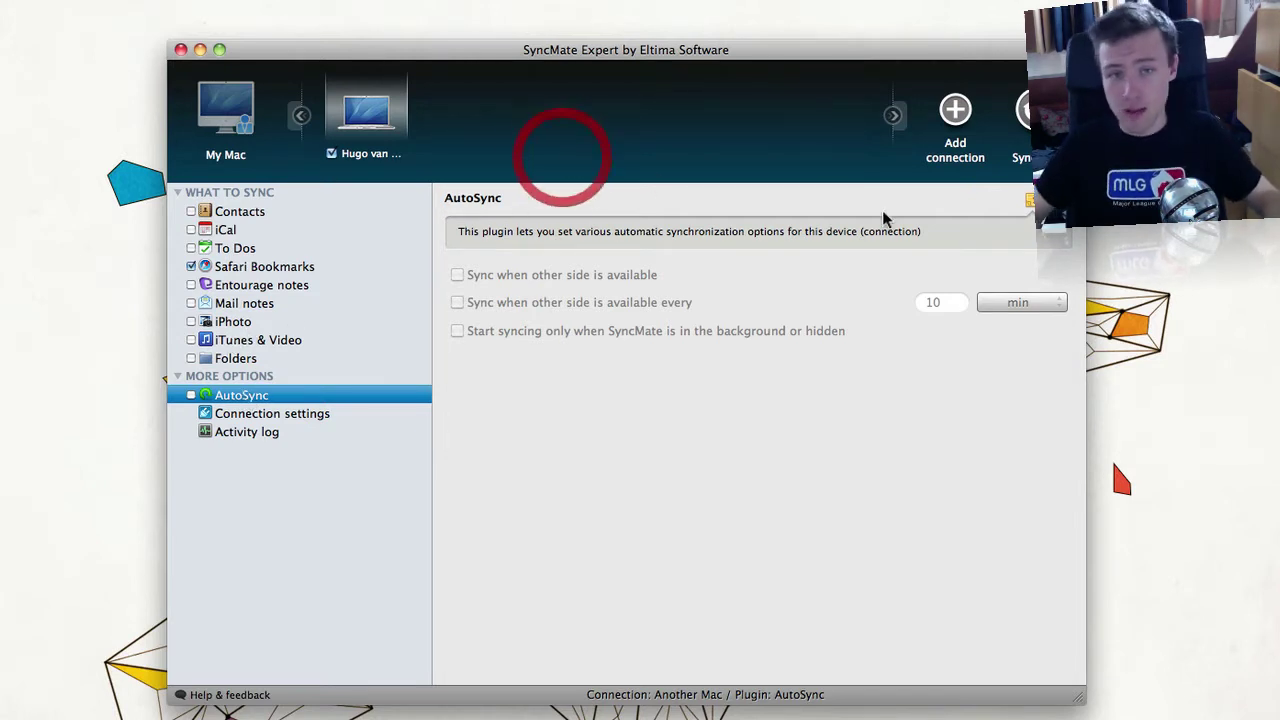
# Step: Add a new connection with the iPhone as the device
pyautogui.click(957, 110)
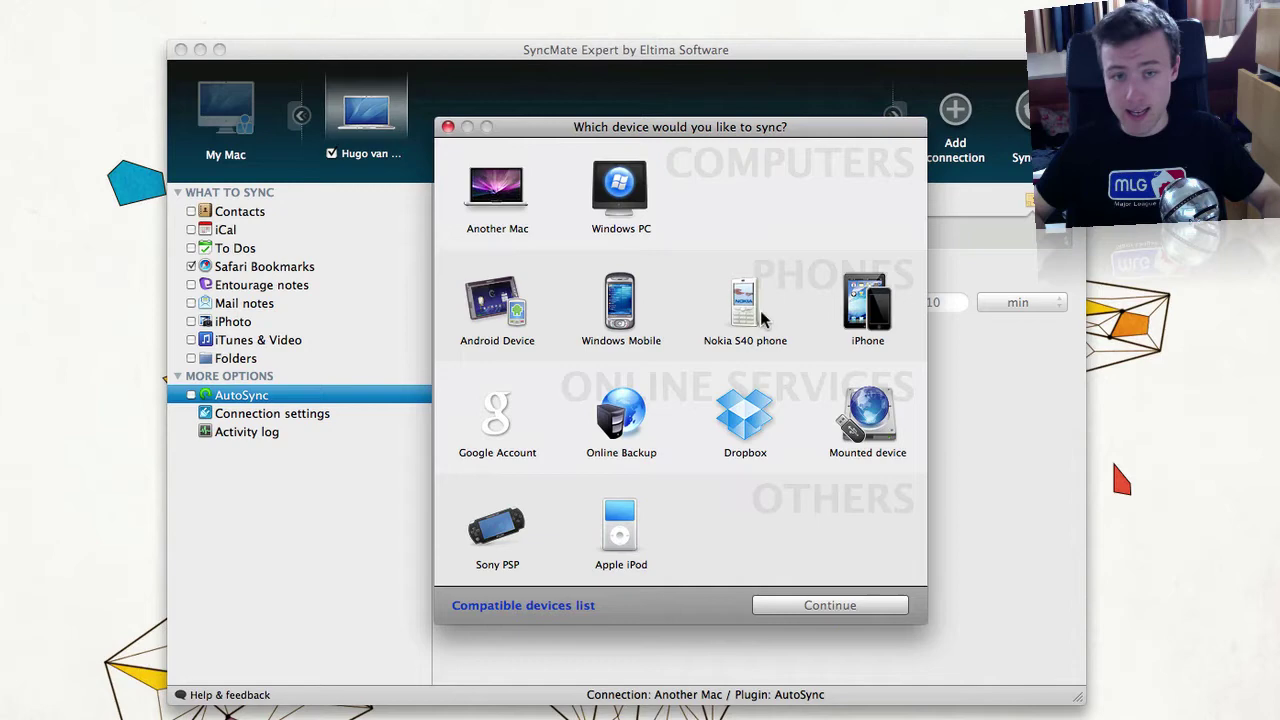
pyautogui.doubleClick(845, 318)
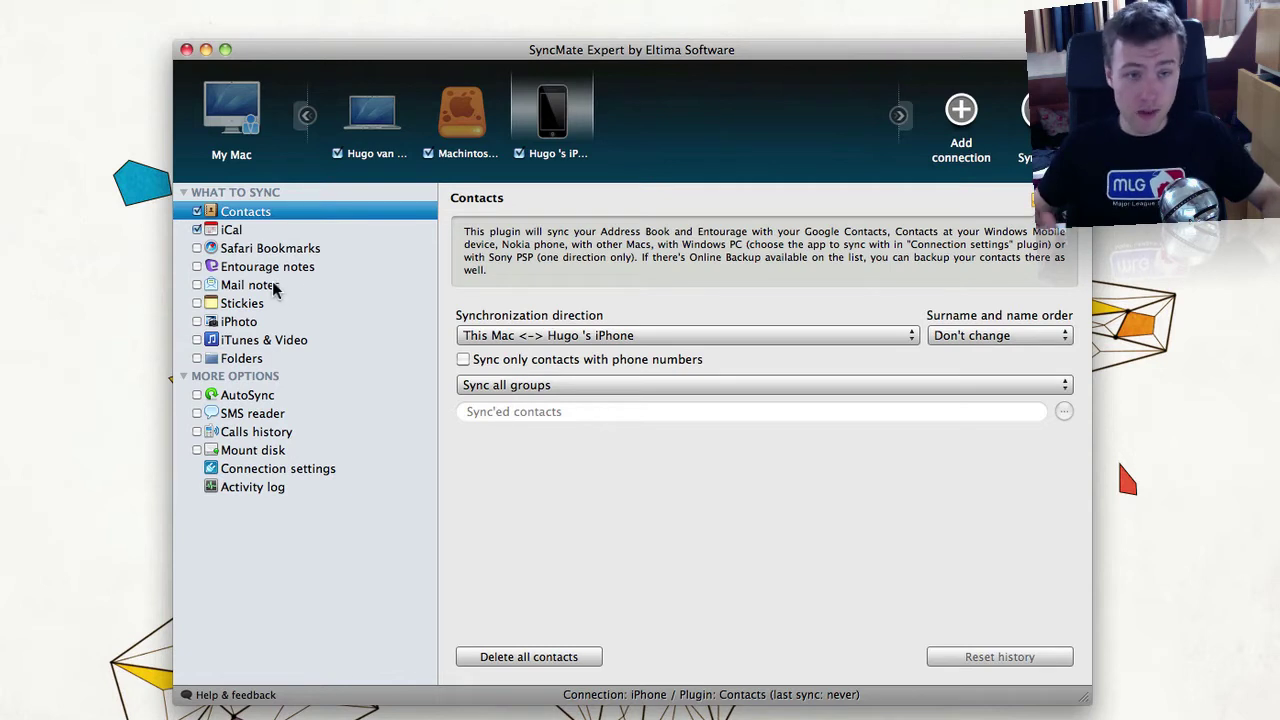
# Step: Review the iPhone's sync items from iCal to AutoSync, then enable the Mount disk plugin
pyautogui.click(254, 229)
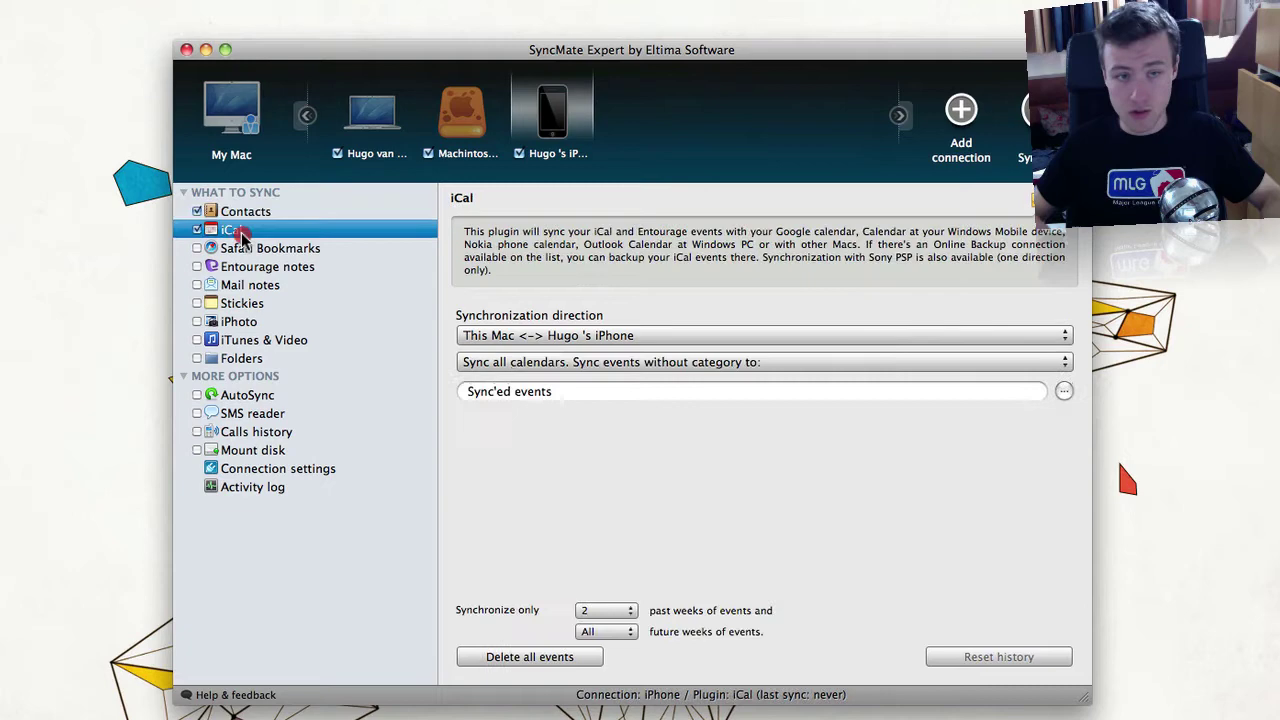
pyautogui.click(263, 248)
pyautogui.click(262, 266)
pyautogui.click(247, 285)
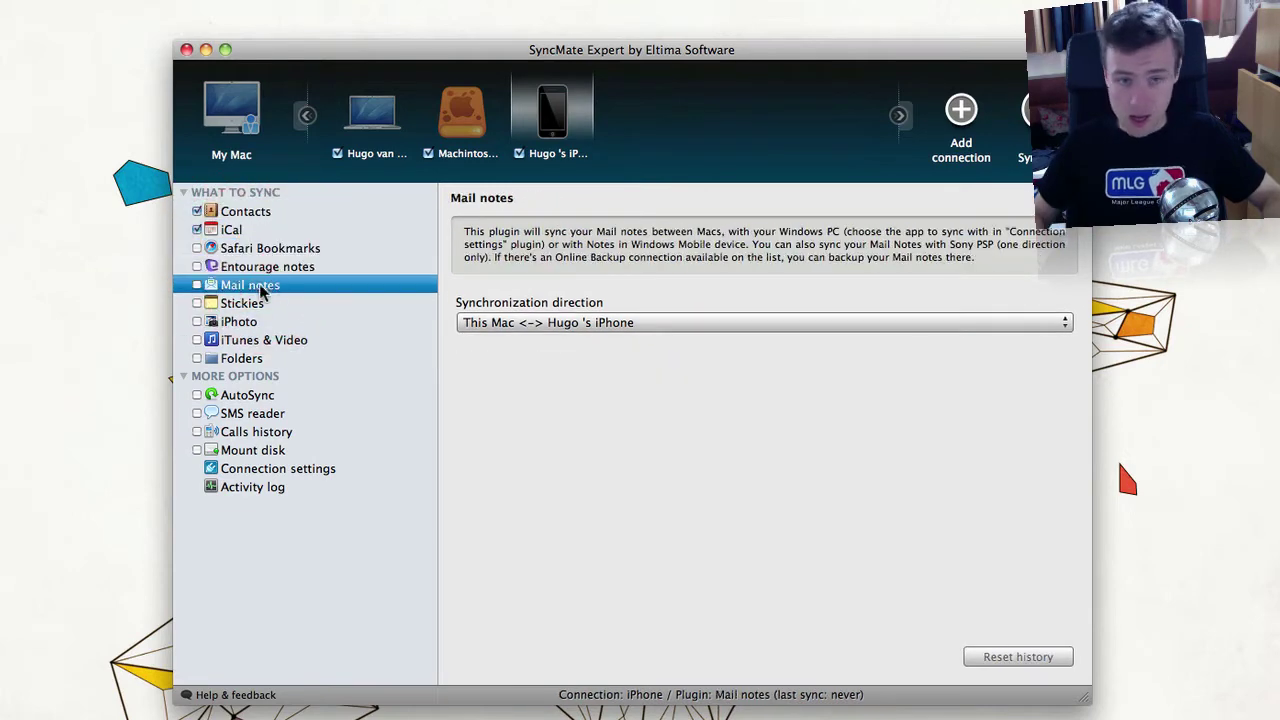
pyautogui.click(243, 303)
pyautogui.click(244, 322)
pyautogui.click(250, 341)
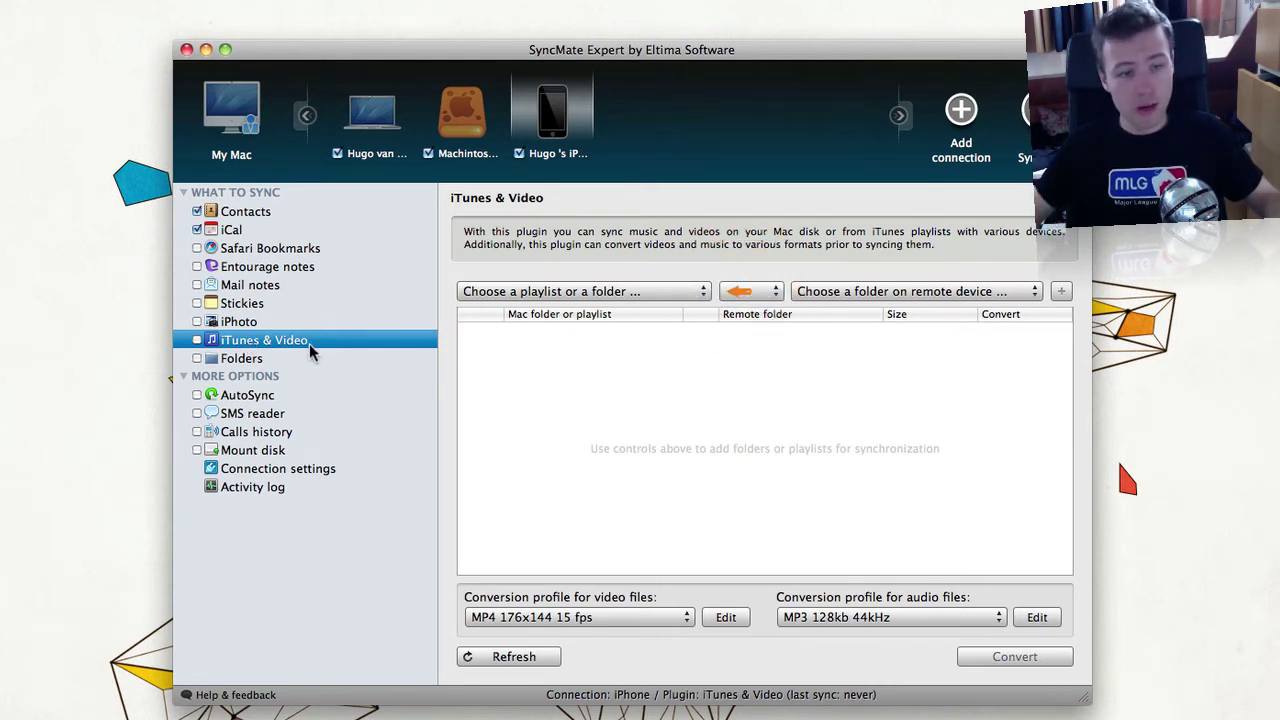
pyautogui.click(285, 358)
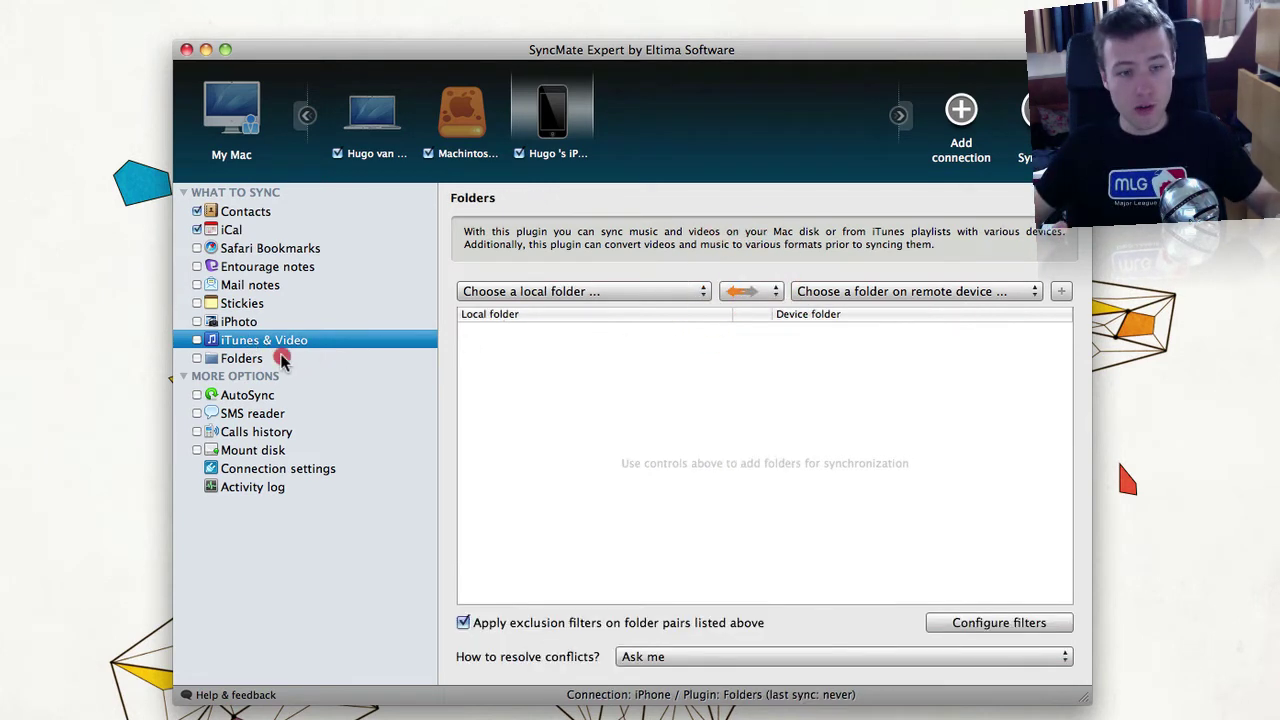
pyautogui.click(252, 398)
pyautogui.click(226, 452)
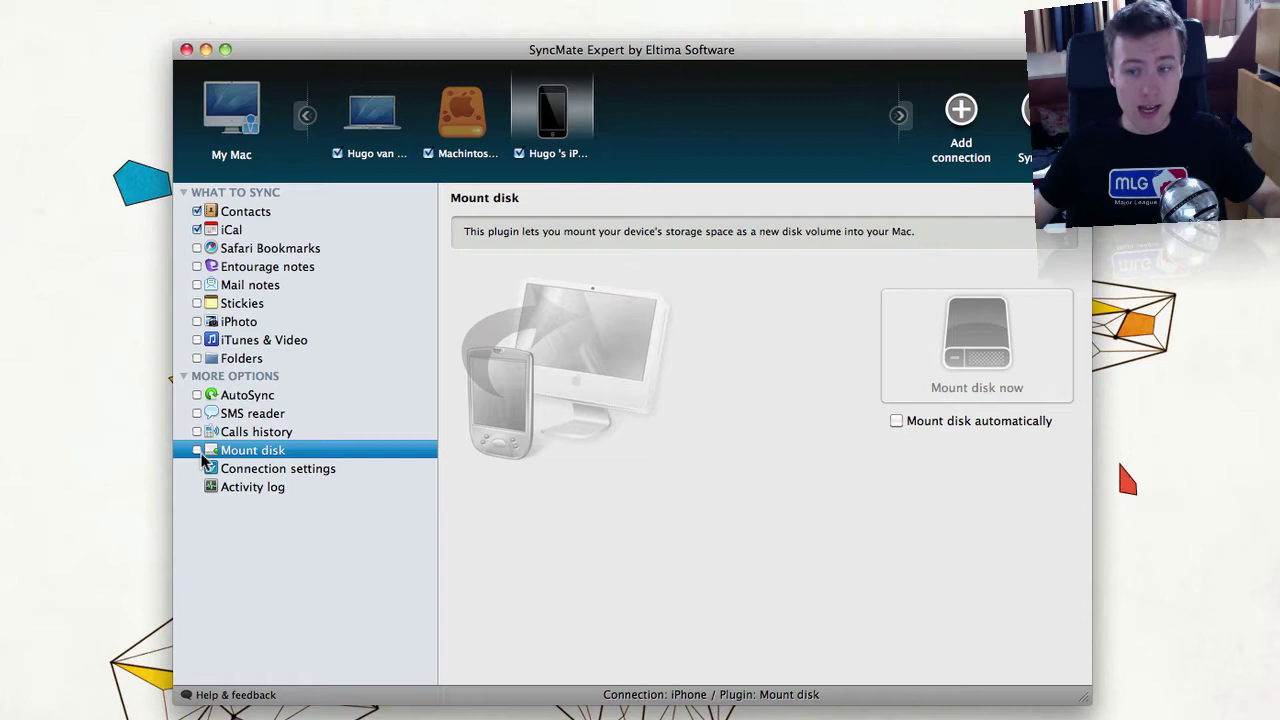
pyautogui.click(199, 452)
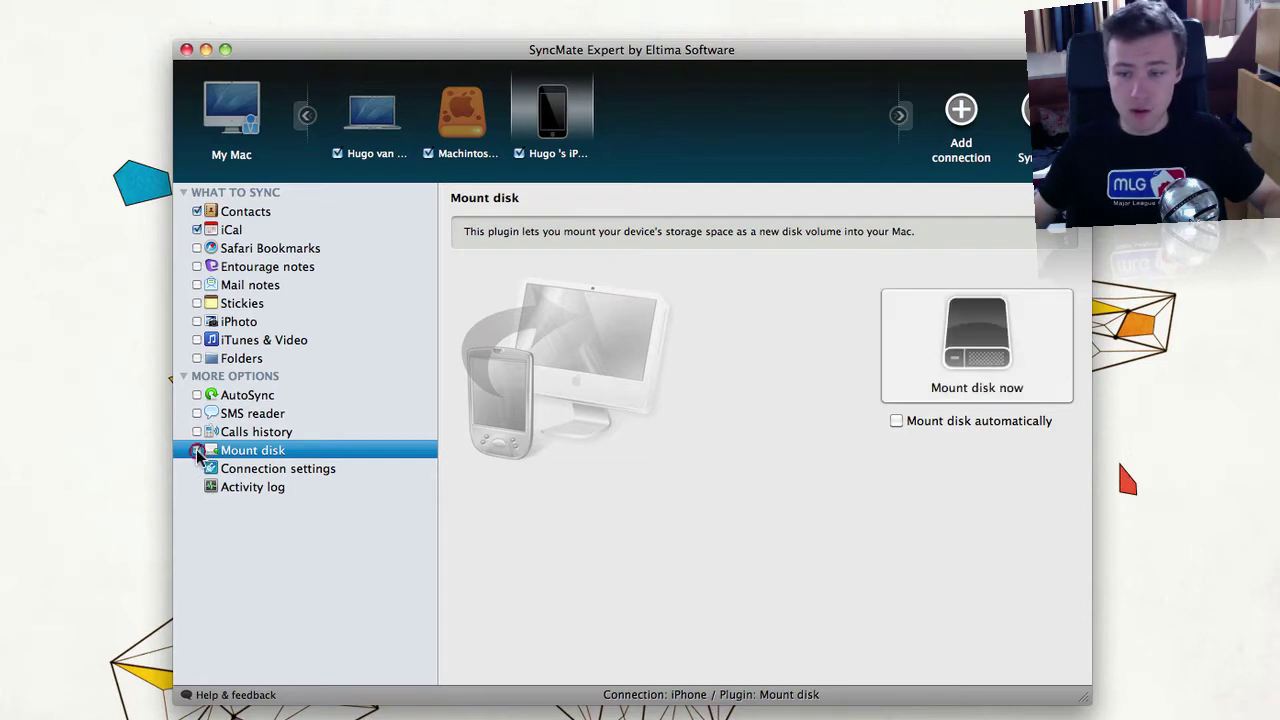
# Step: Mount the iPhone disk and browse DCIM > 100APPLE in Finder, selecting IMG_0029.JPG
pyautogui.click(953, 357)
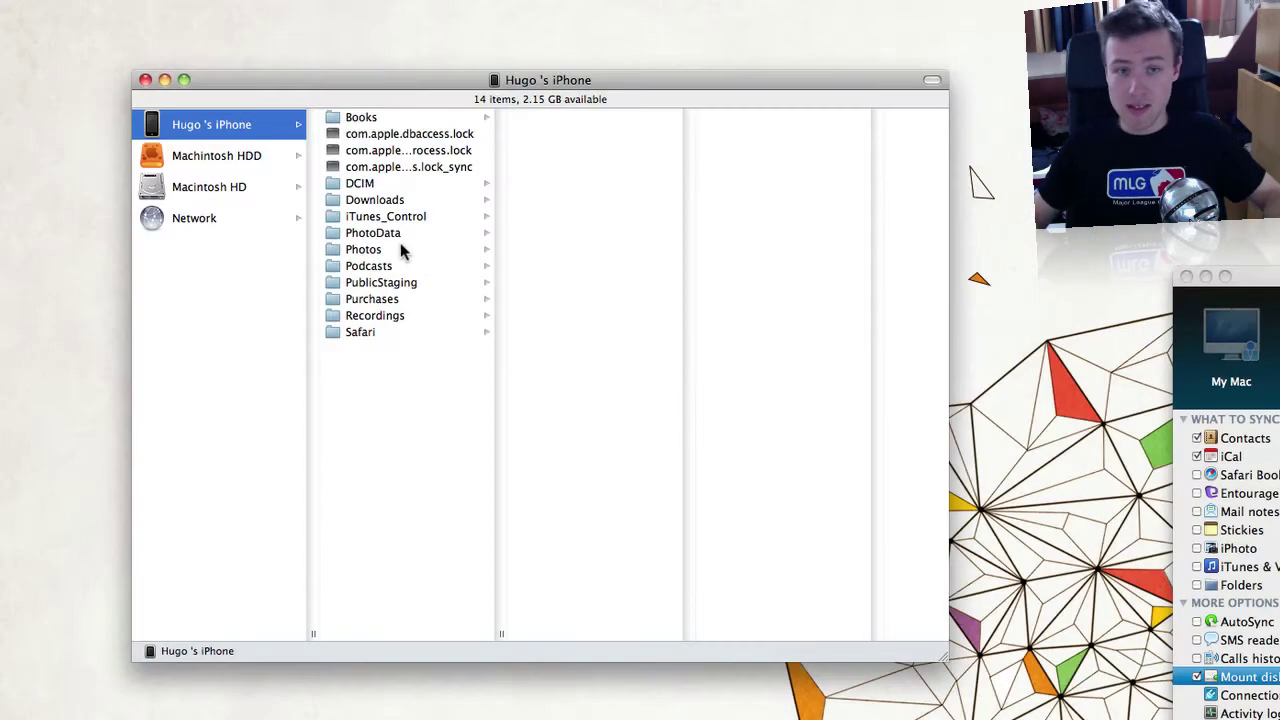
pyautogui.click(393, 250)
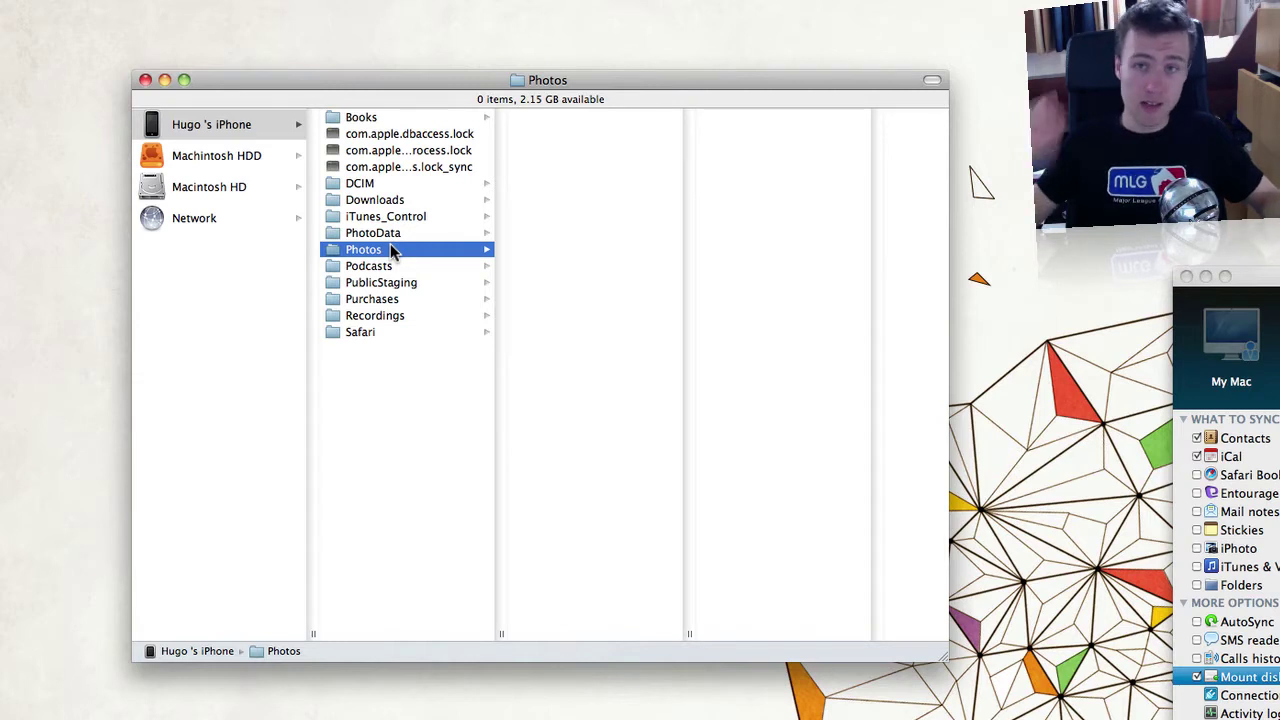
pyautogui.click(392, 250)
pyautogui.click(389, 186)
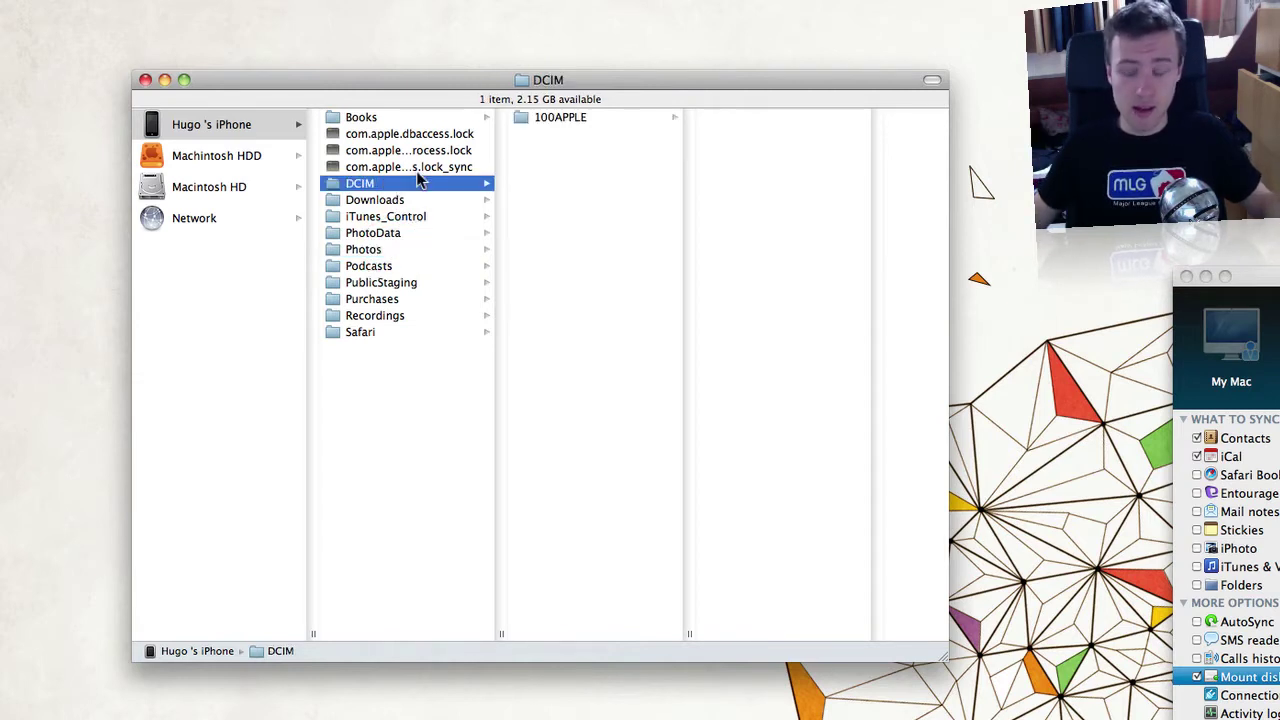
pyautogui.click(545, 119)
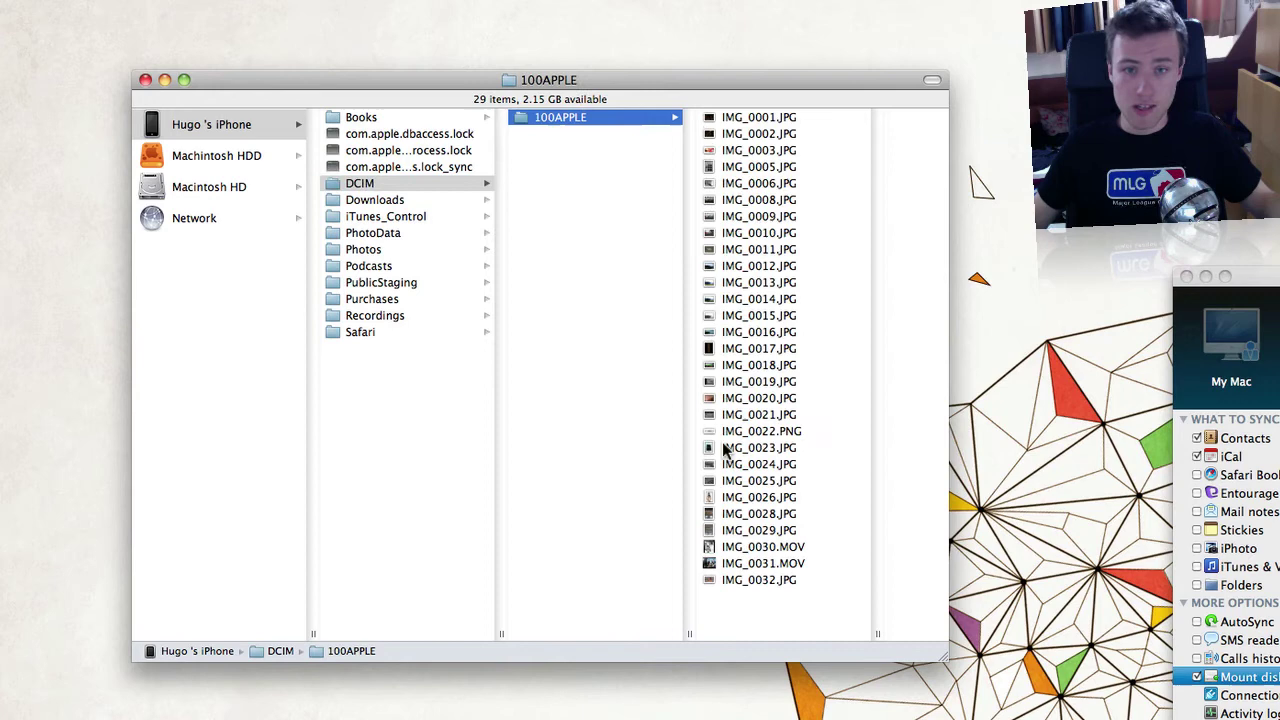
pyautogui.click(740, 535)
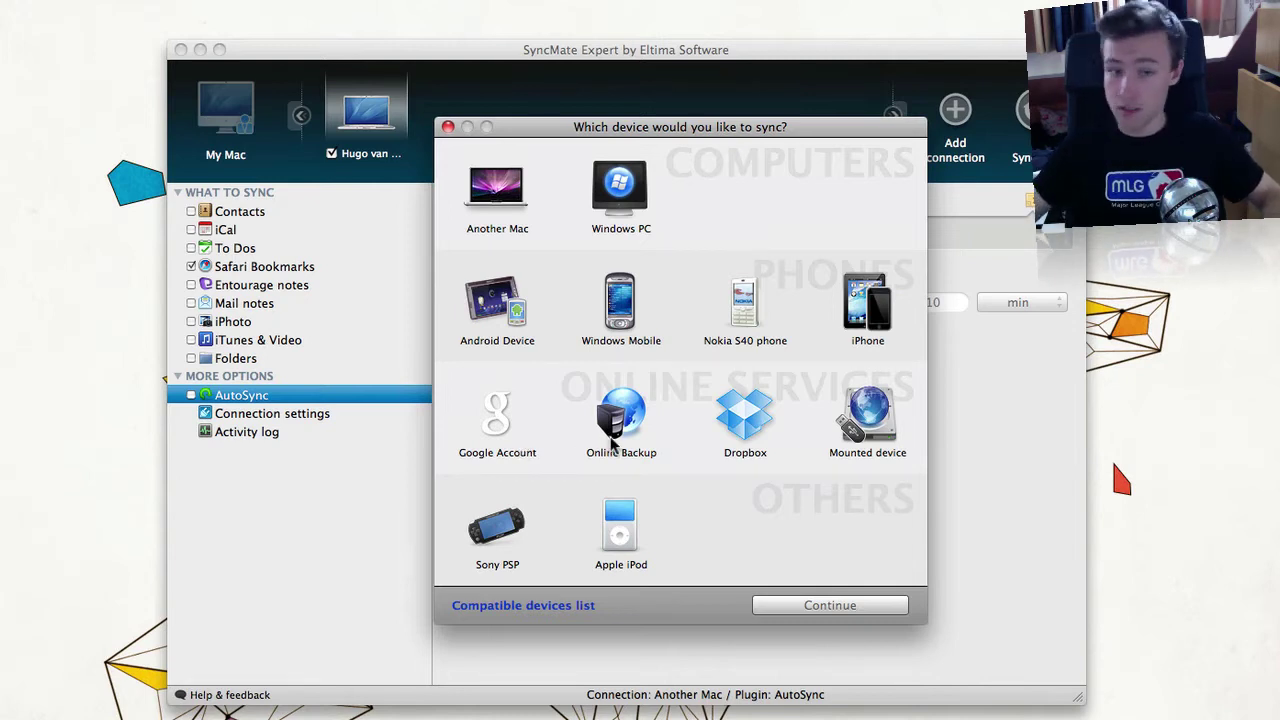
# Step: Choose Online Backup and register a new account, filling in e-mail, password and password confirmation
pyautogui.click(612, 413)
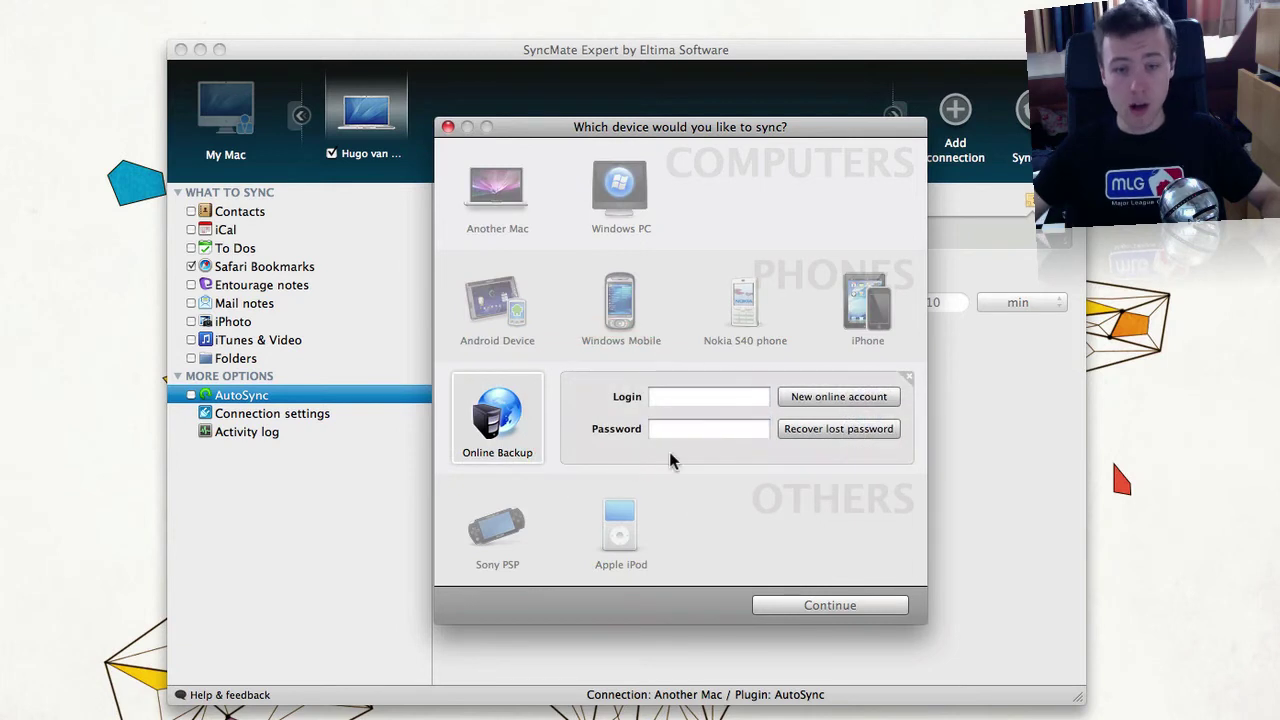
pyautogui.click(803, 396)
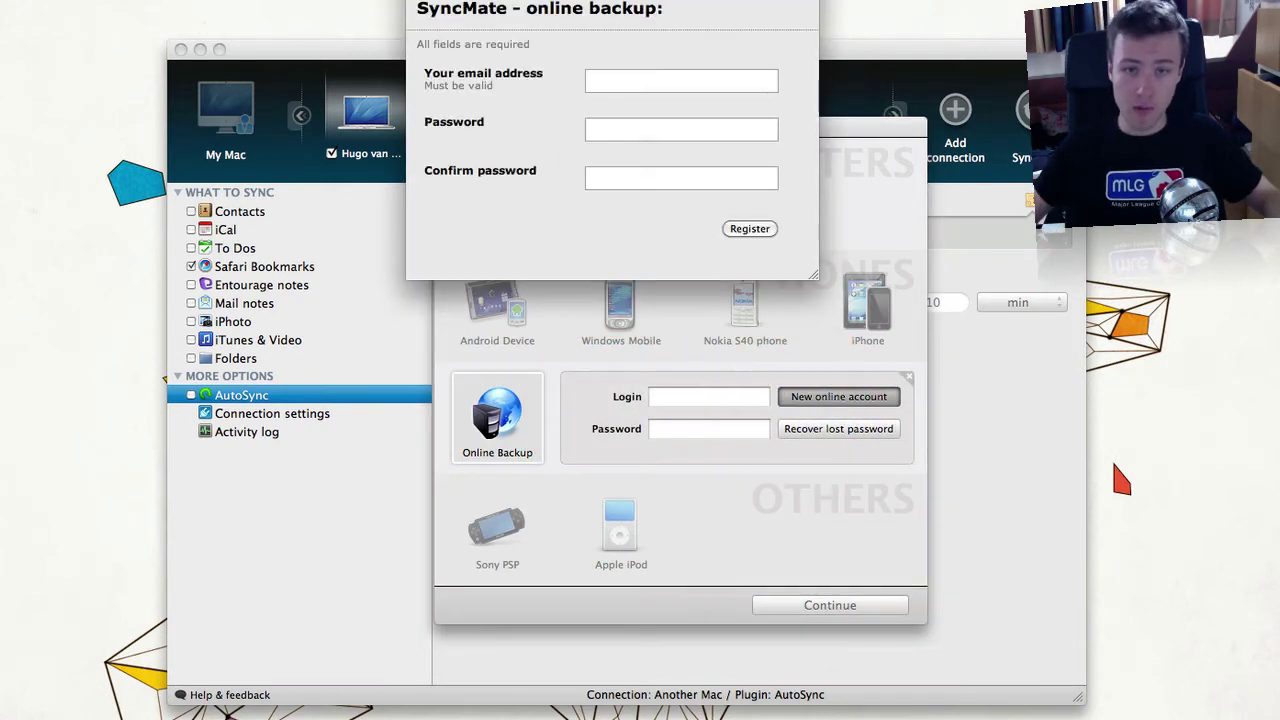
pyautogui.moveTo(533, 2); pyautogui.dragTo(453, 263)
pyautogui.click(486, 363)
pyautogui.click(486, 414)
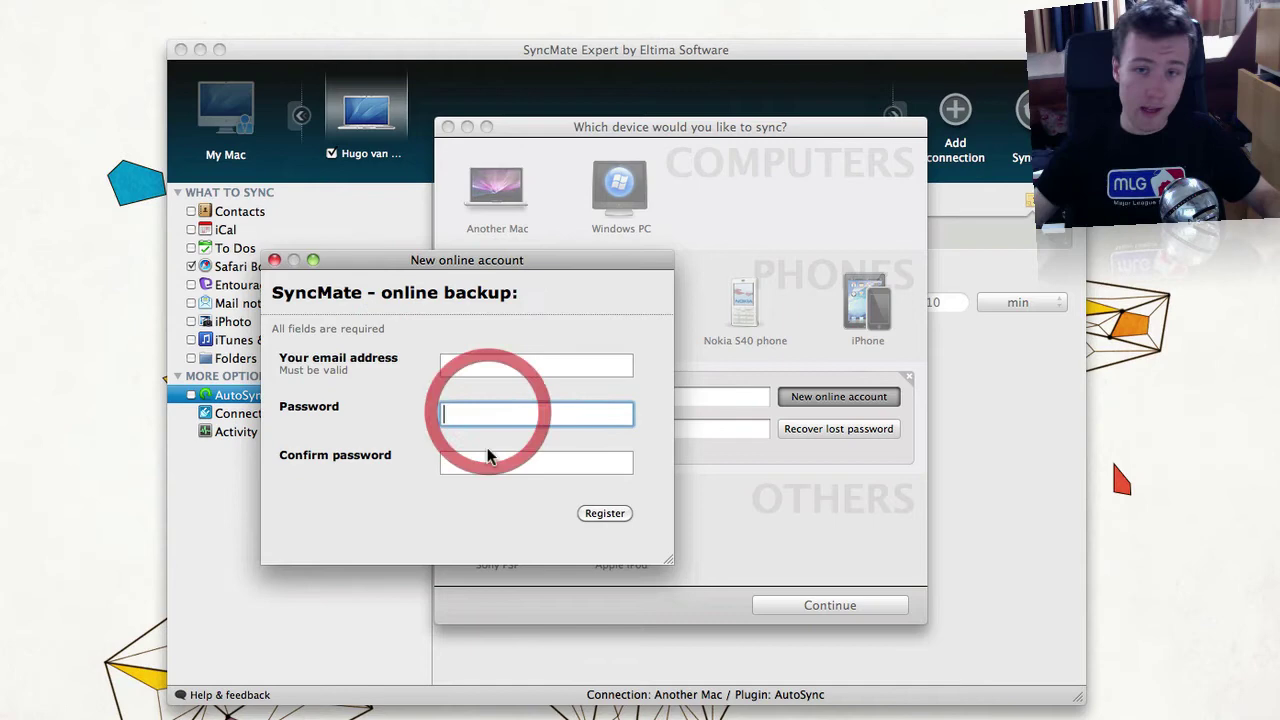
pyautogui.click(489, 464)
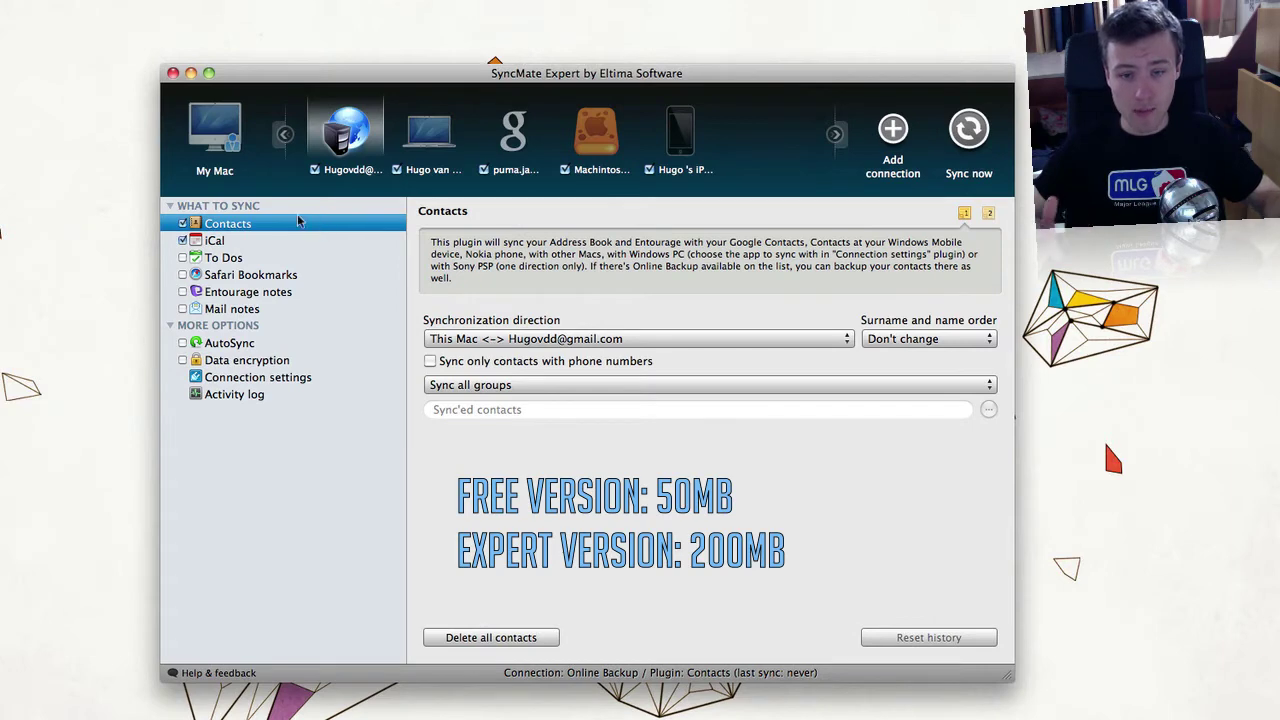
# Step: Review the Online Backup sync items from iCal through Data encryption, then reopen the device chooser
pyautogui.click(258, 242)
pyautogui.click(257, 258)
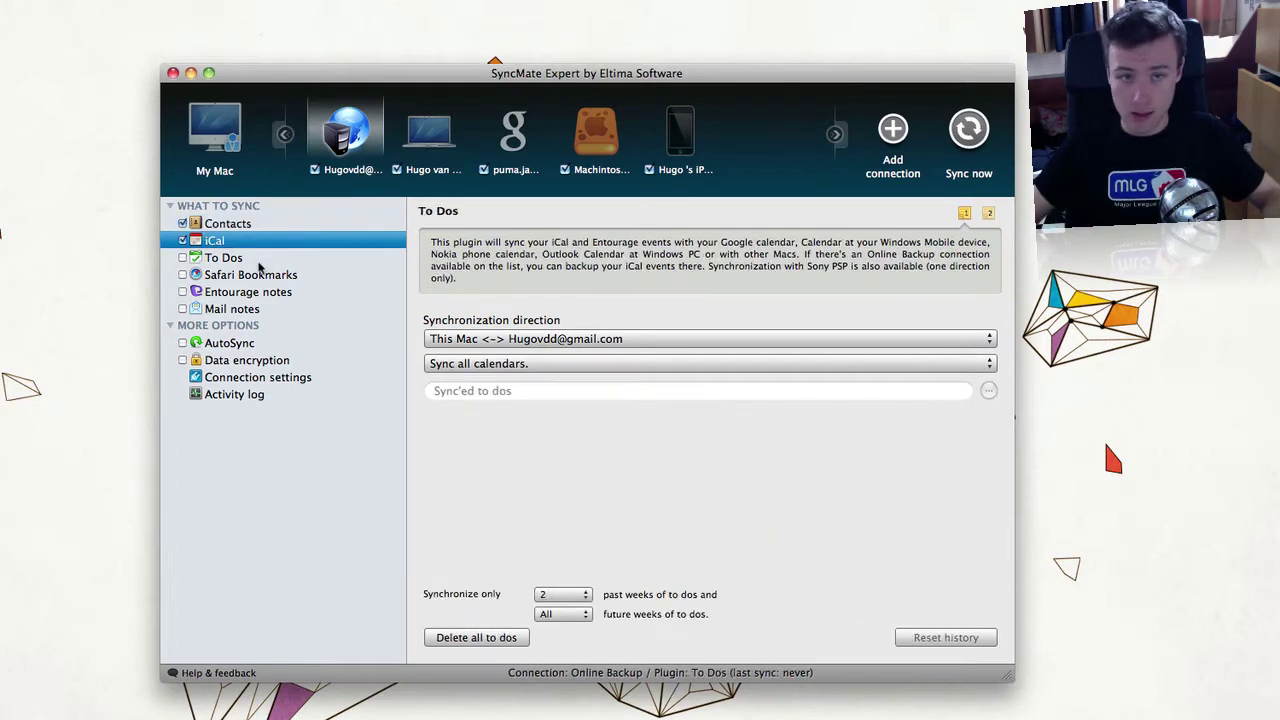
pyautogui.click(259, 278)
pyautogui.click(258, 292)
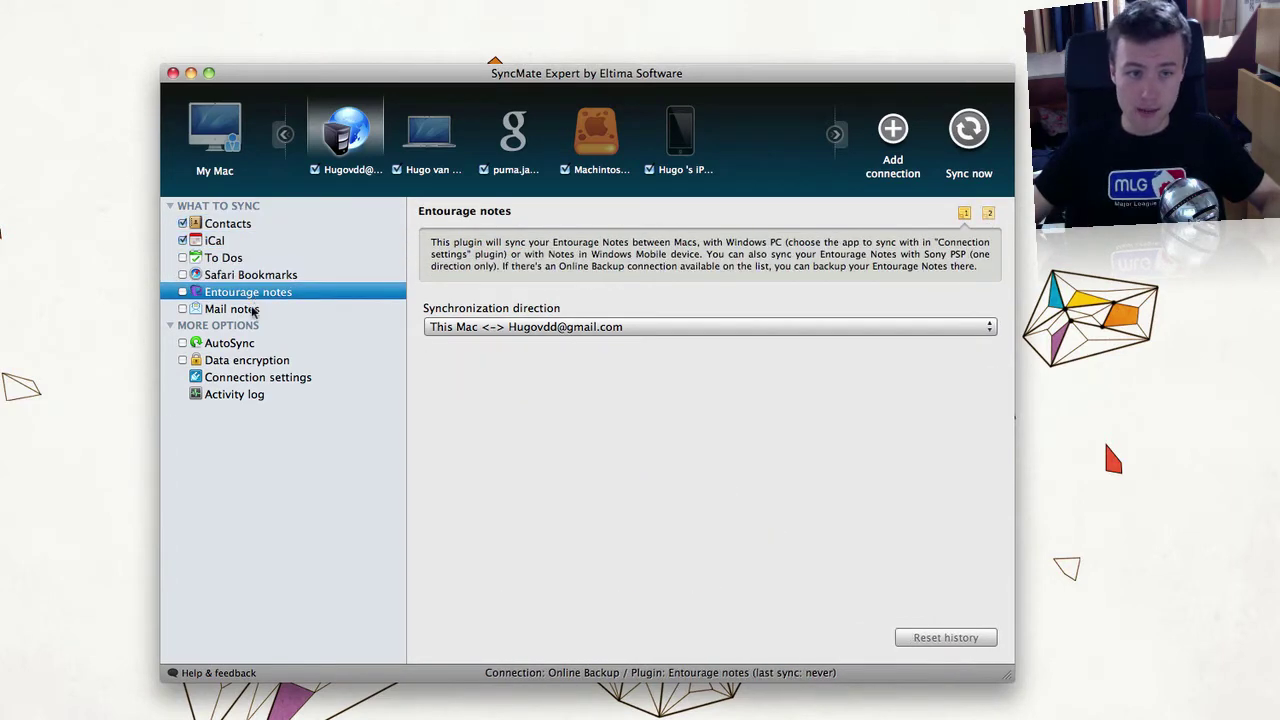
pyautogui.click(255, 310)
pyautogui.click(251, 344)
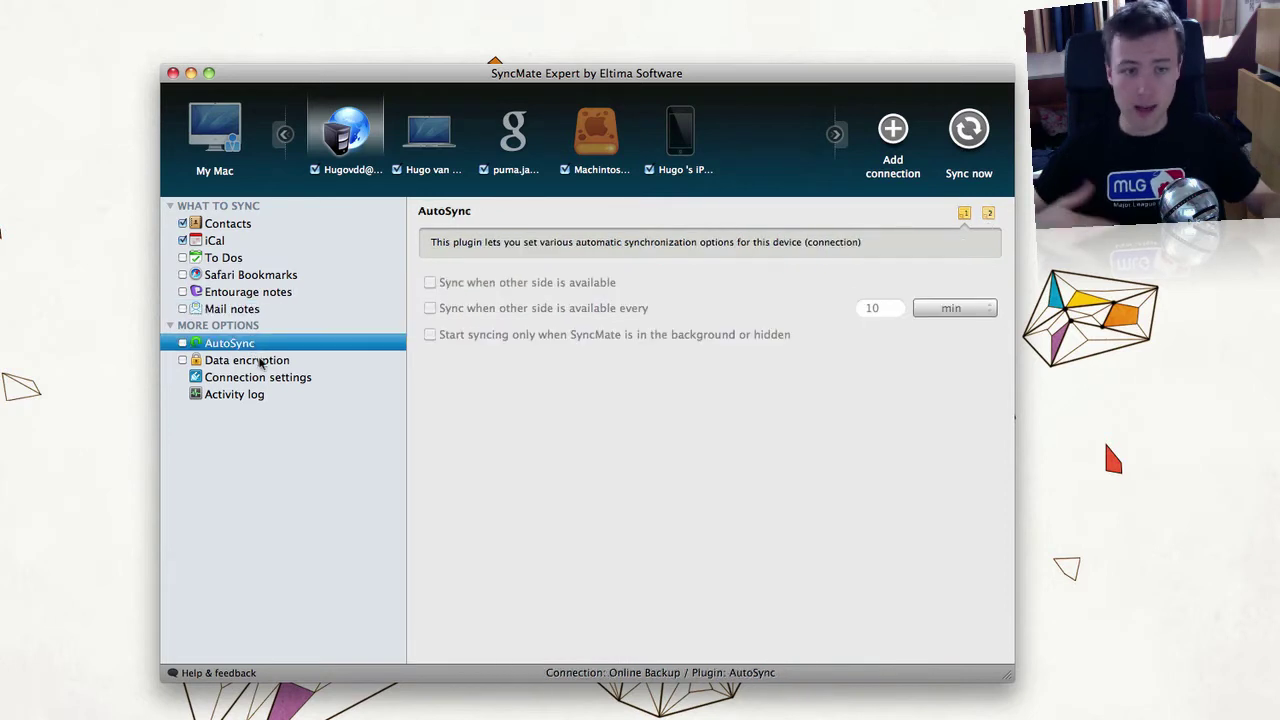
pyautogui.click(260, 361)
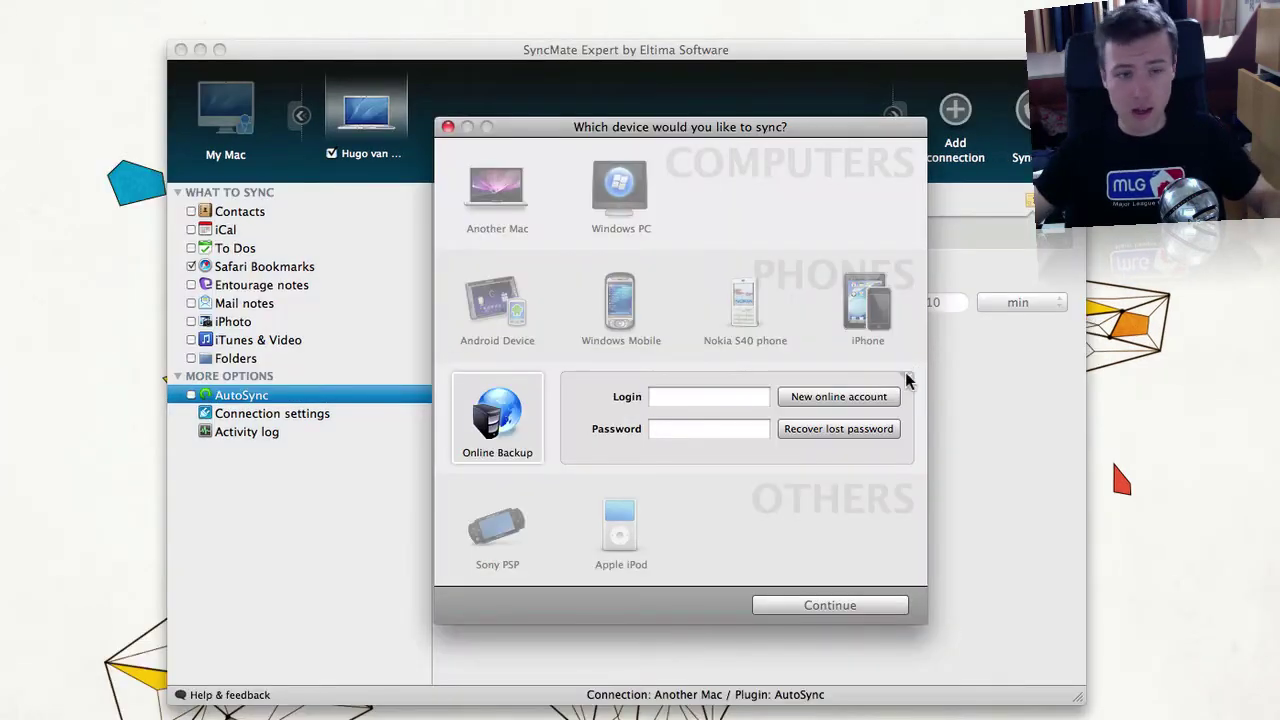
pyautogui.click(899, 380)
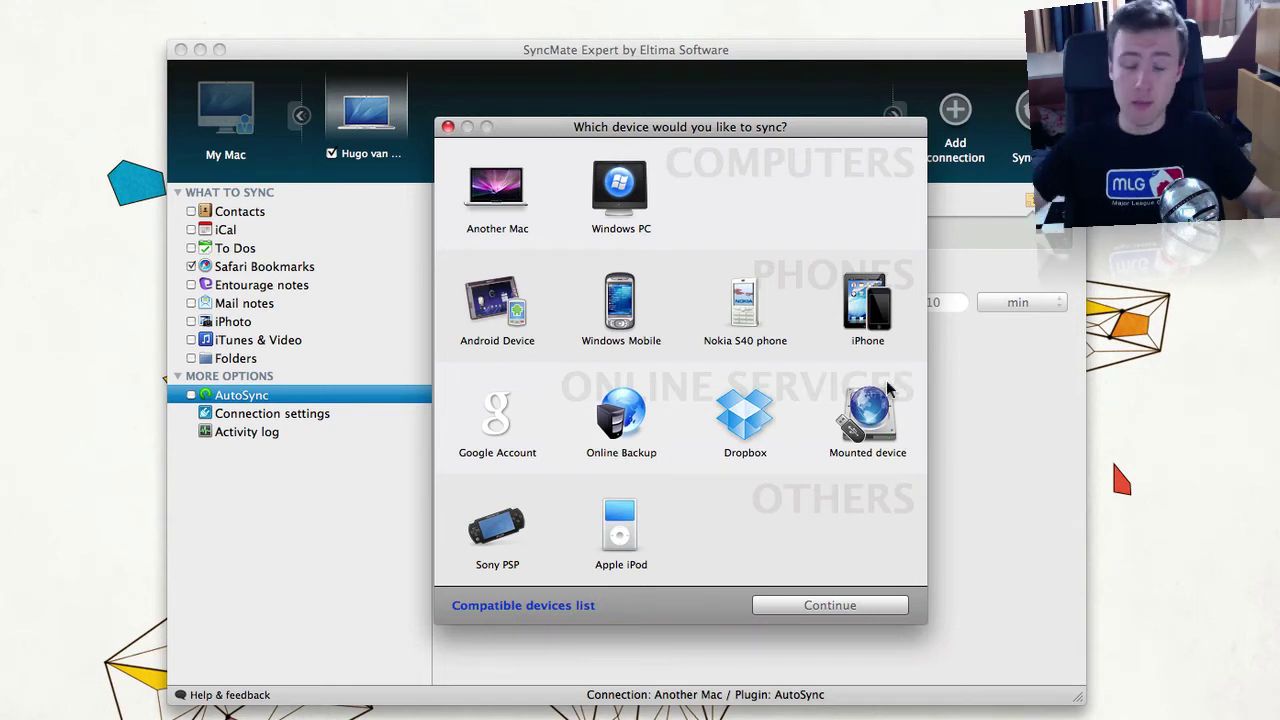
# Step: Choose Mounted device, select the Machintosh HDD drive, and create the connection
pyautogui.click(880, 413)
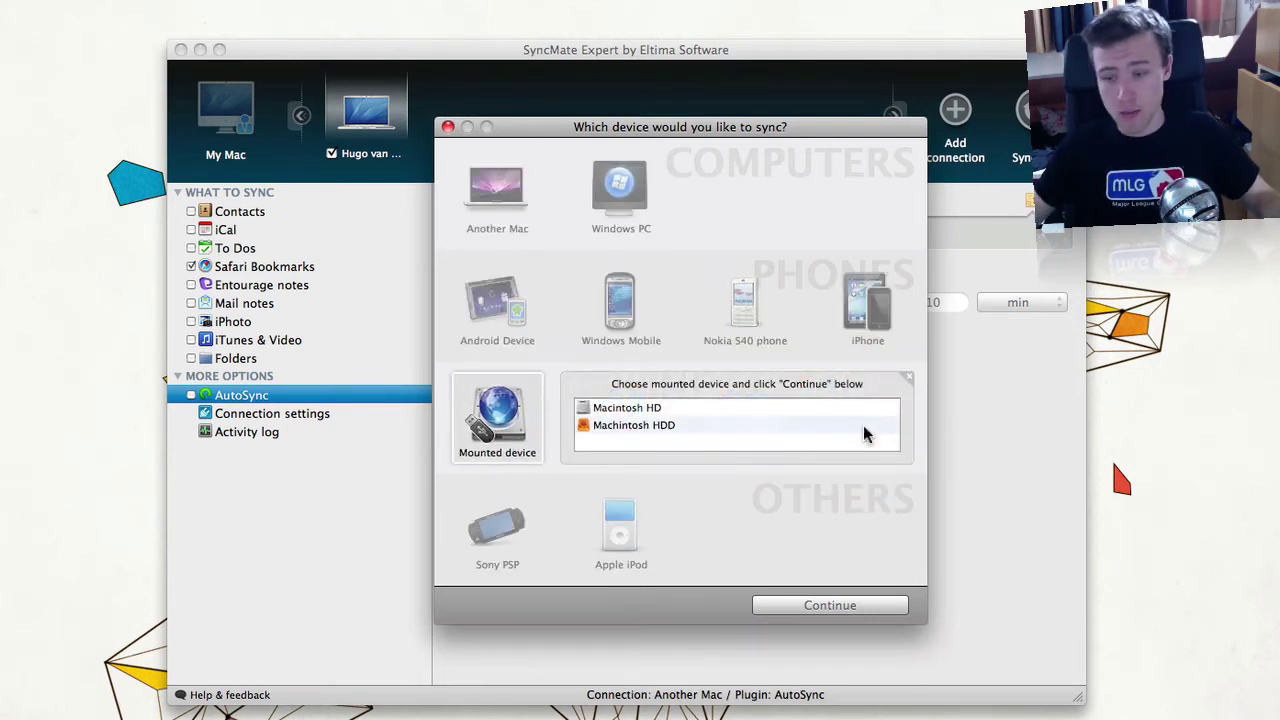
pyautogui.click(648, 425)
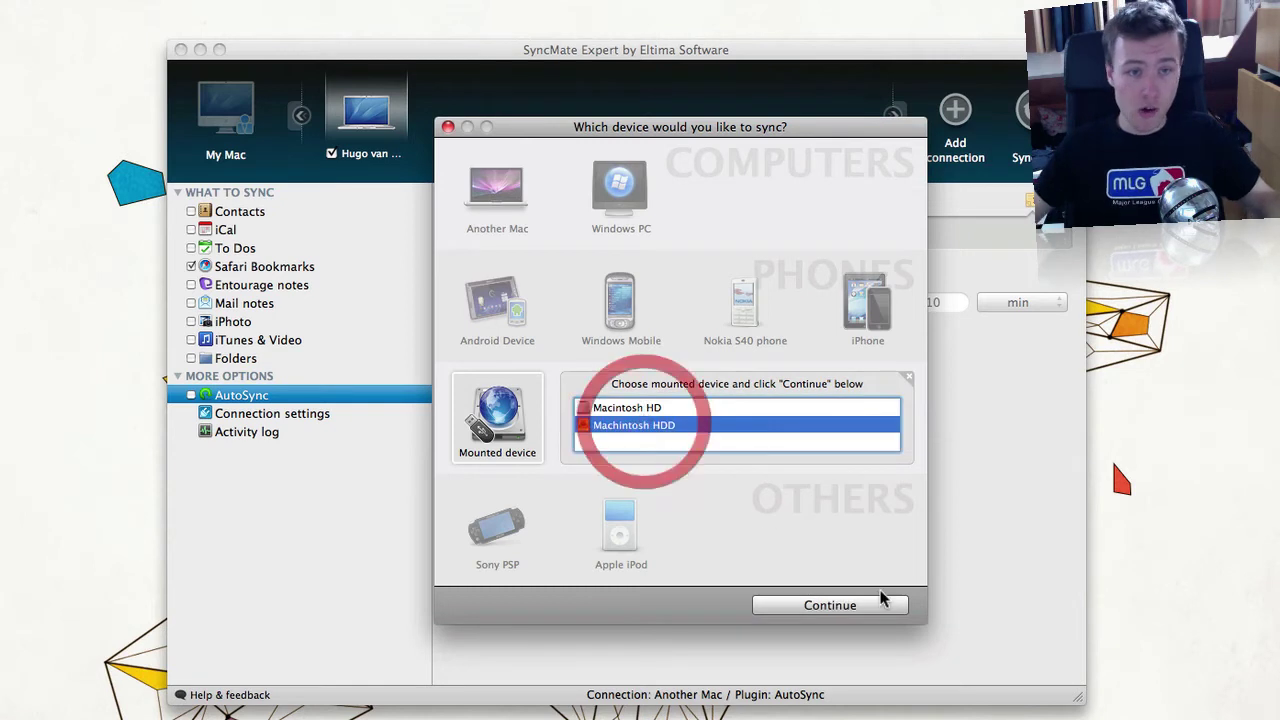
pyautogui.click(876, 607)
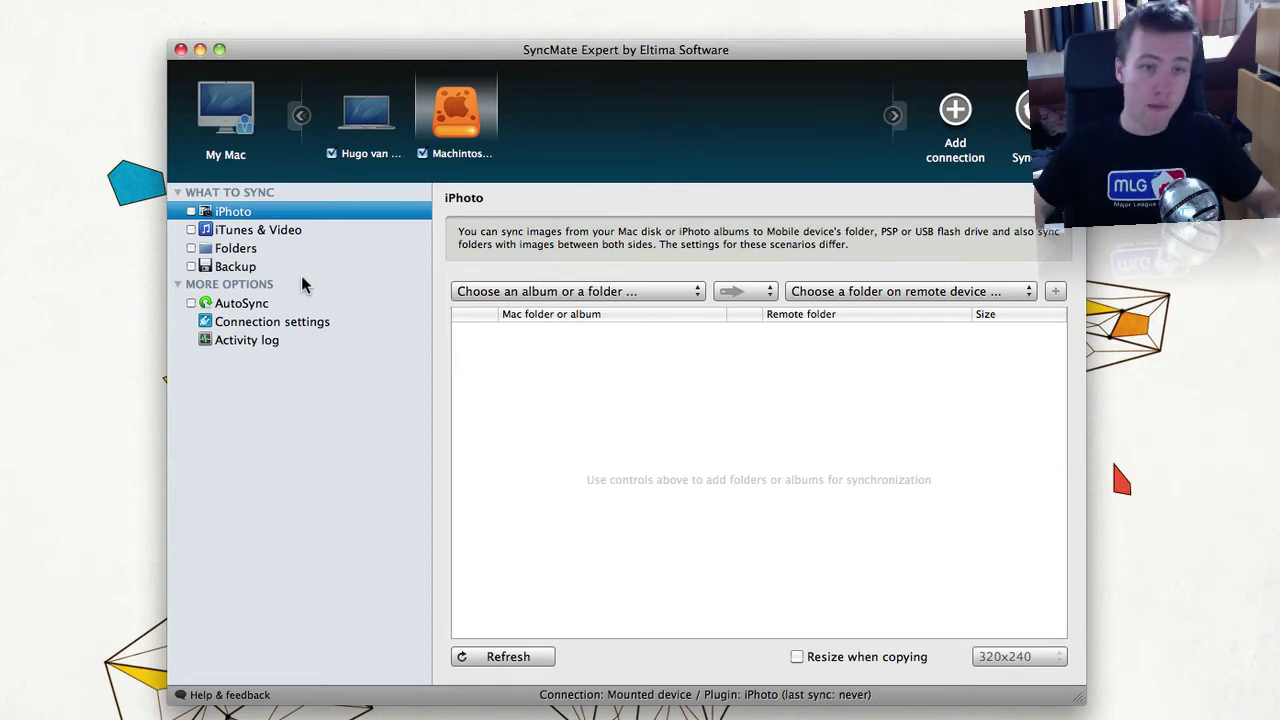
# Step: Enable folder syncing and add a real-time pair: local L4zyGaming with /L4zyGaming on the drive
pyautogui.click(262, 250)
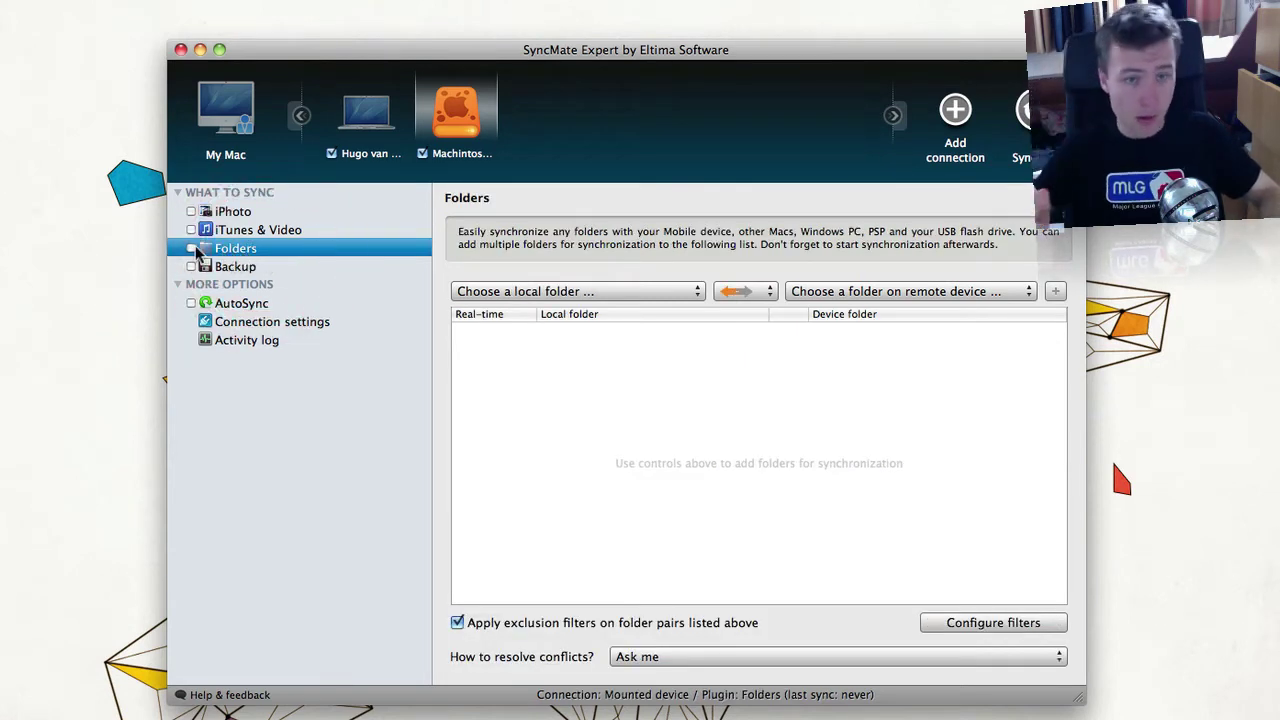
pyautogui.click(192, 249)
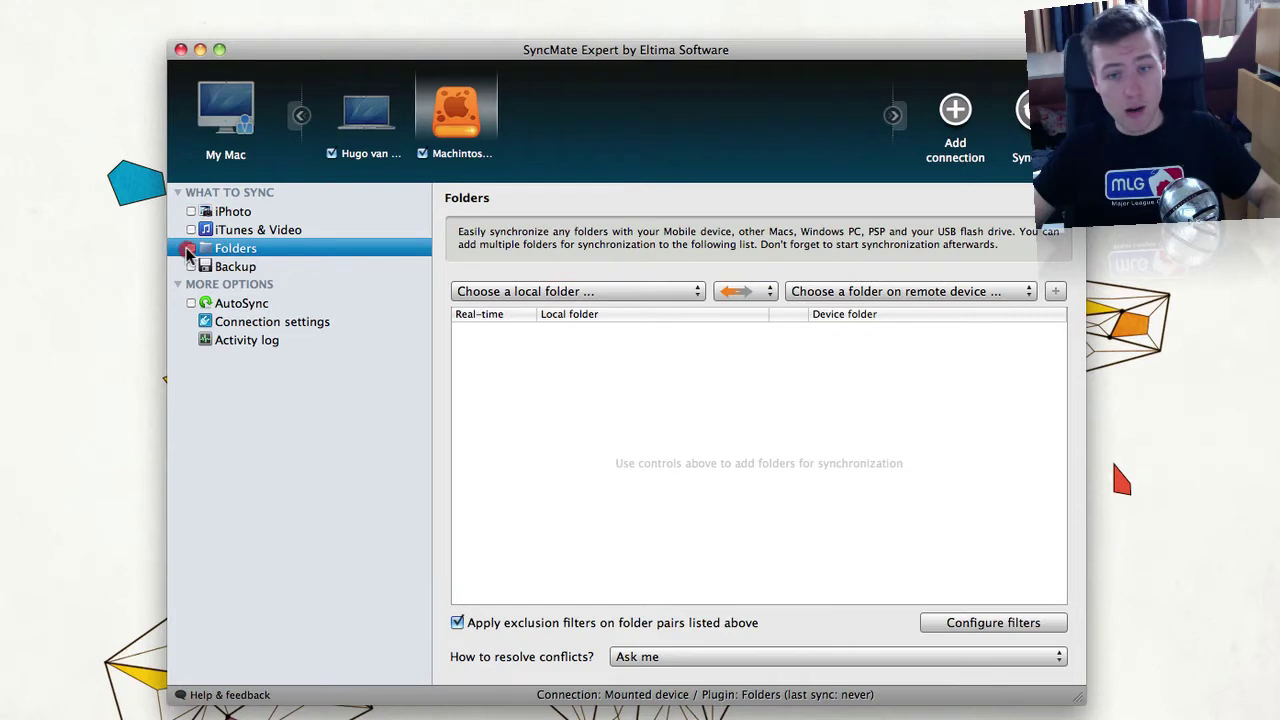
pyautogui.click(590, 291)
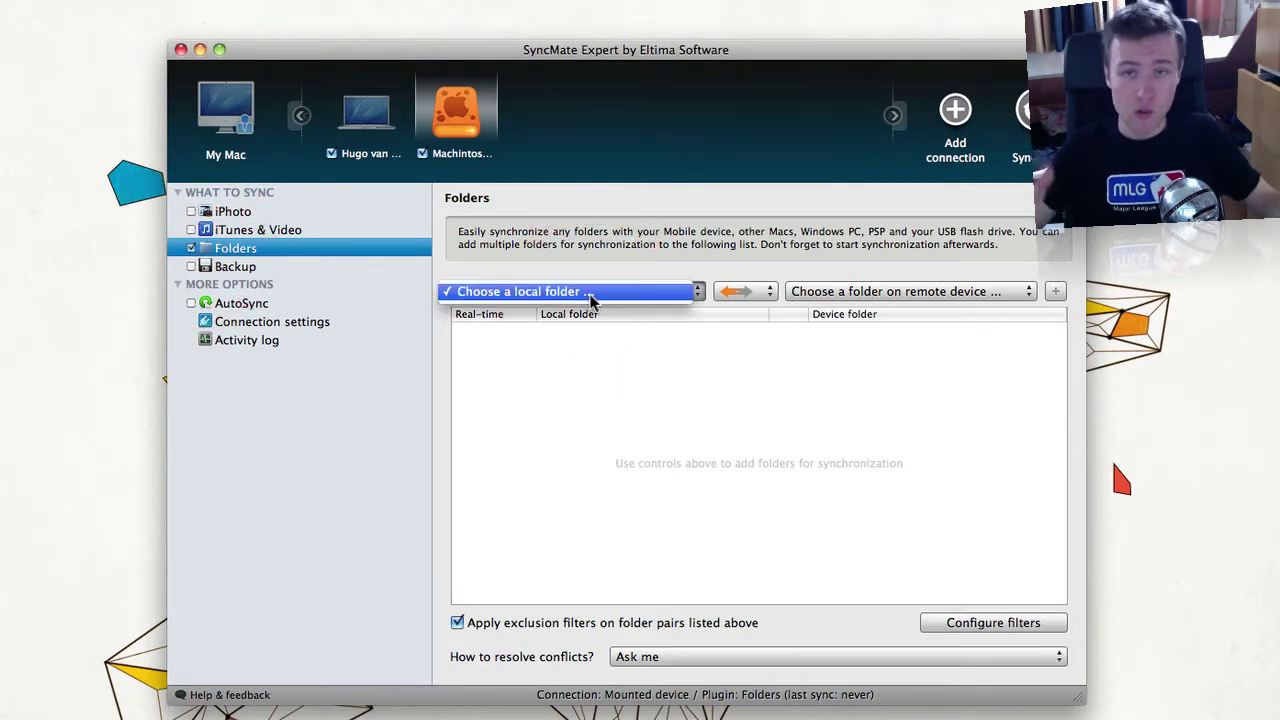
pyautogui.click(590, 291)
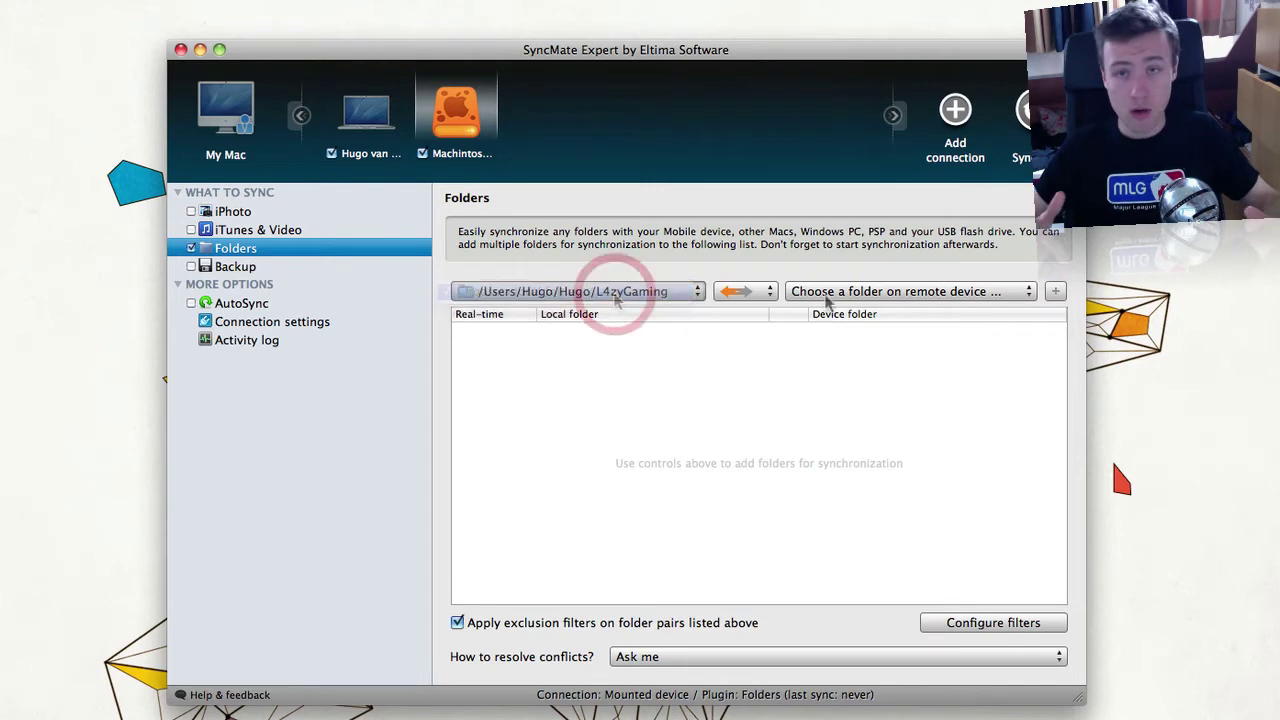
pyautogui.click(835, 291)
pyautogui.click(903, 290)
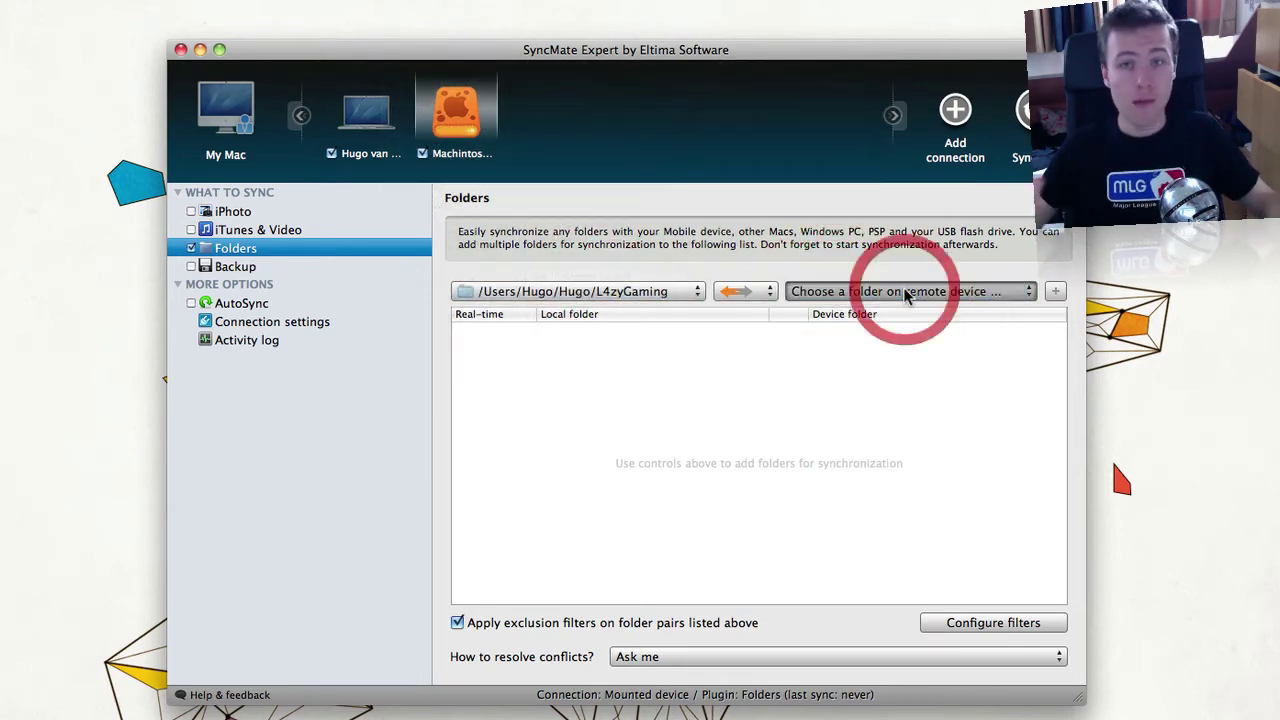
pyautogui.click(1025, 543)
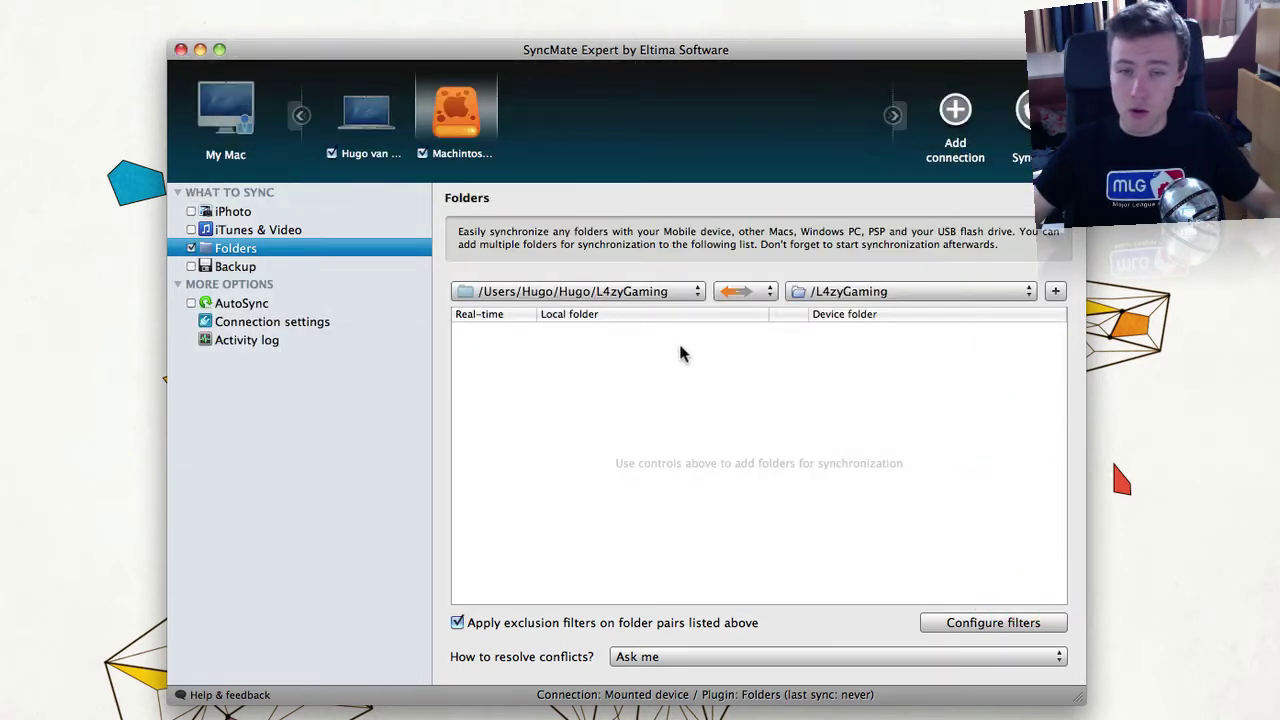
pyautogui.click(1056, 291)
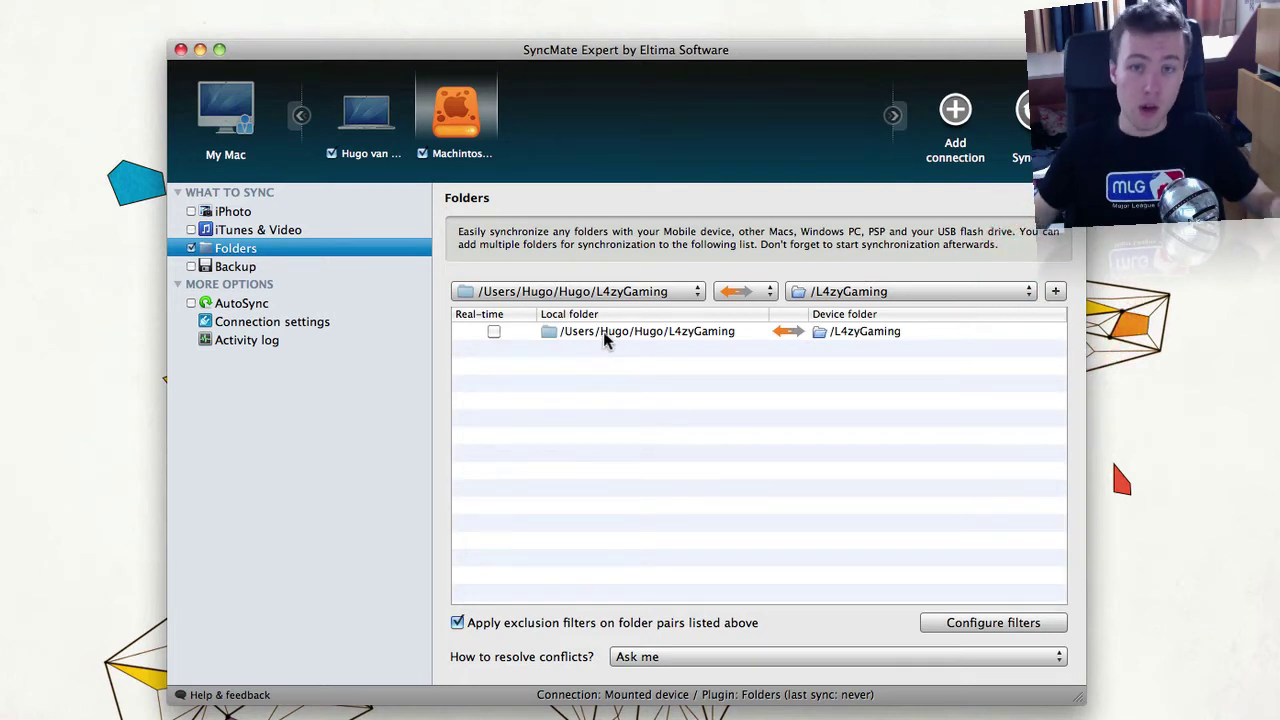
pyautogui.click(493, 331)
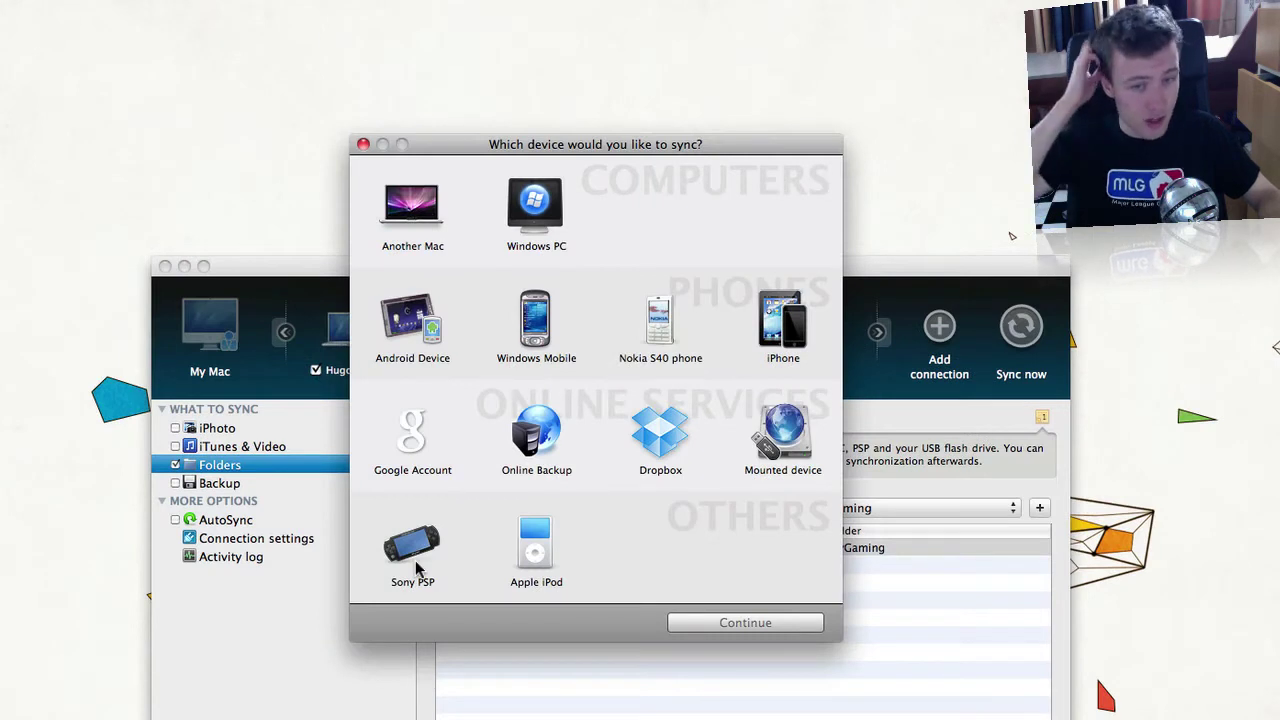
pyautogui.click(526, 550)
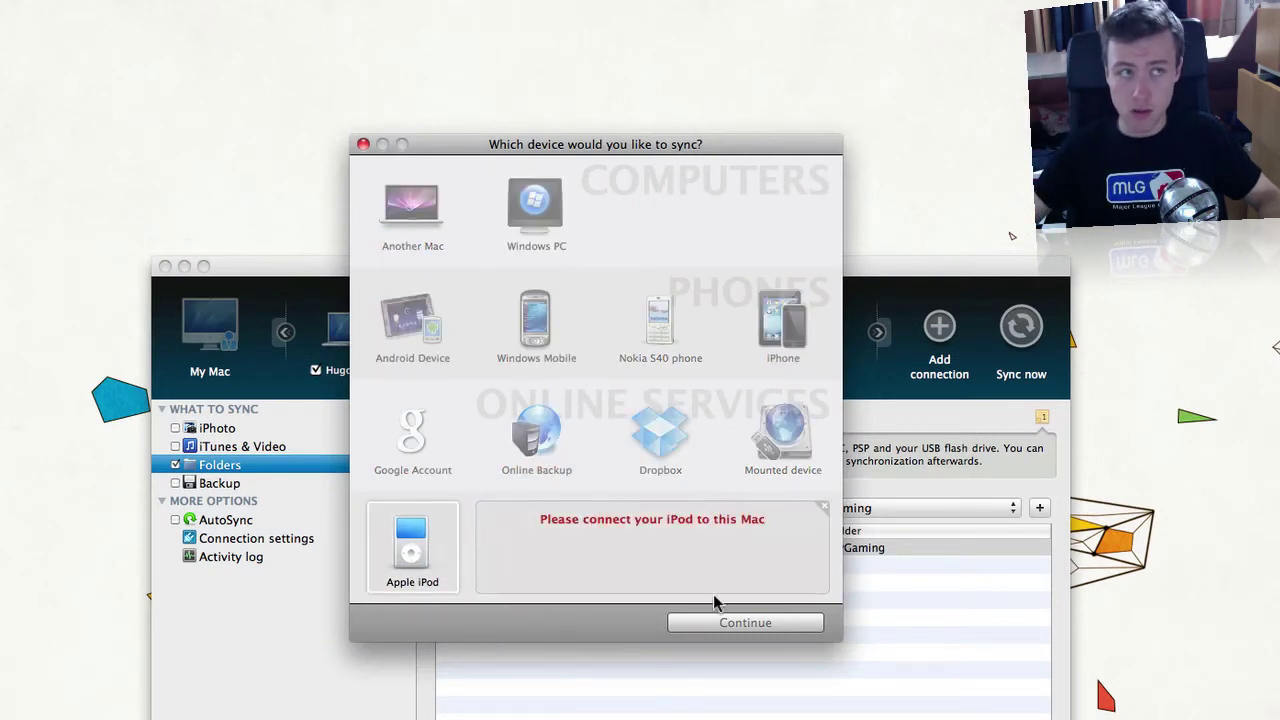
pyautogui.click(825, 508)
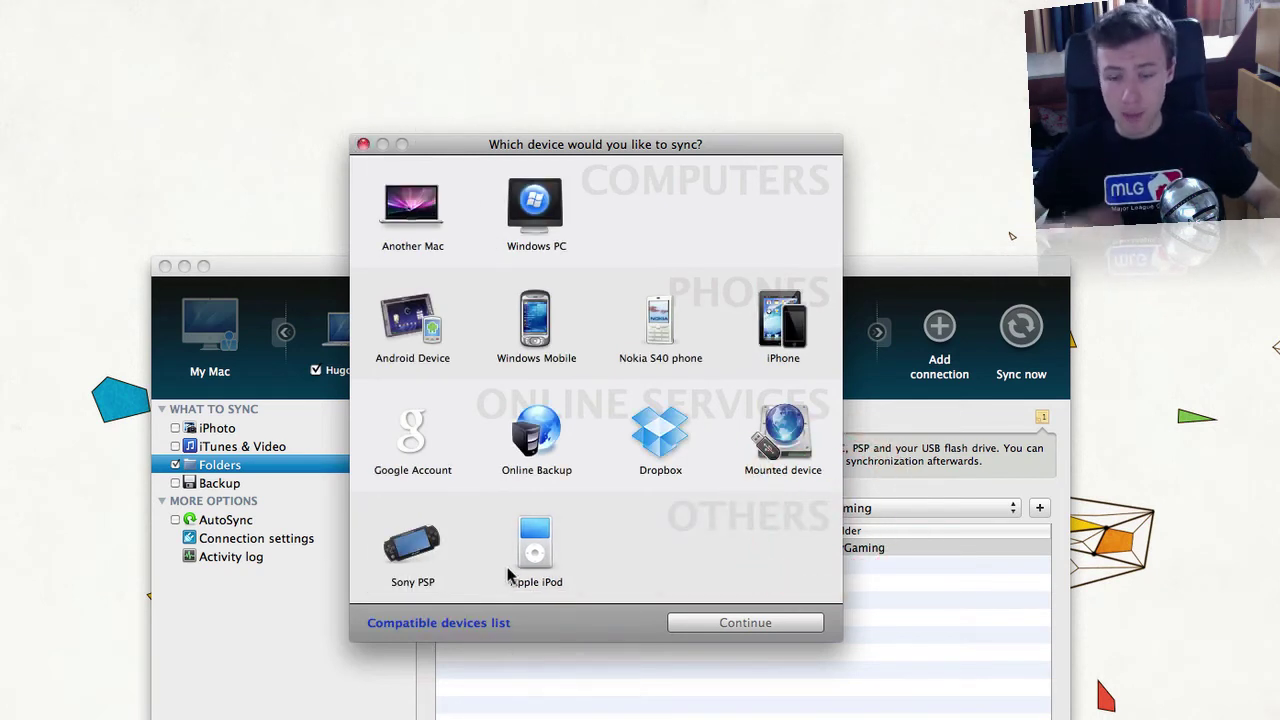
pyautogui.click(536, 560)
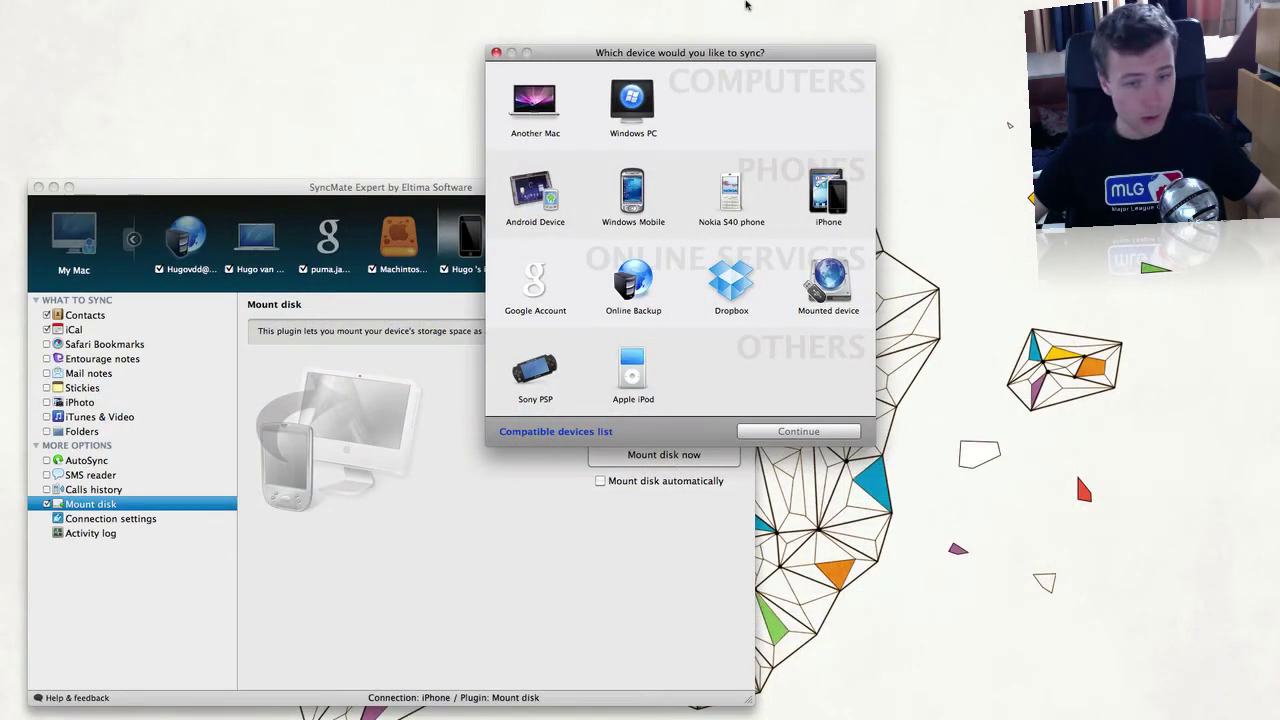
# Step: Move the device chooser aside to reveal the iPhone connection's Mount disk page
pyautogui.moveTo(749, 47); pyautogui.dragTo(1027, 264)
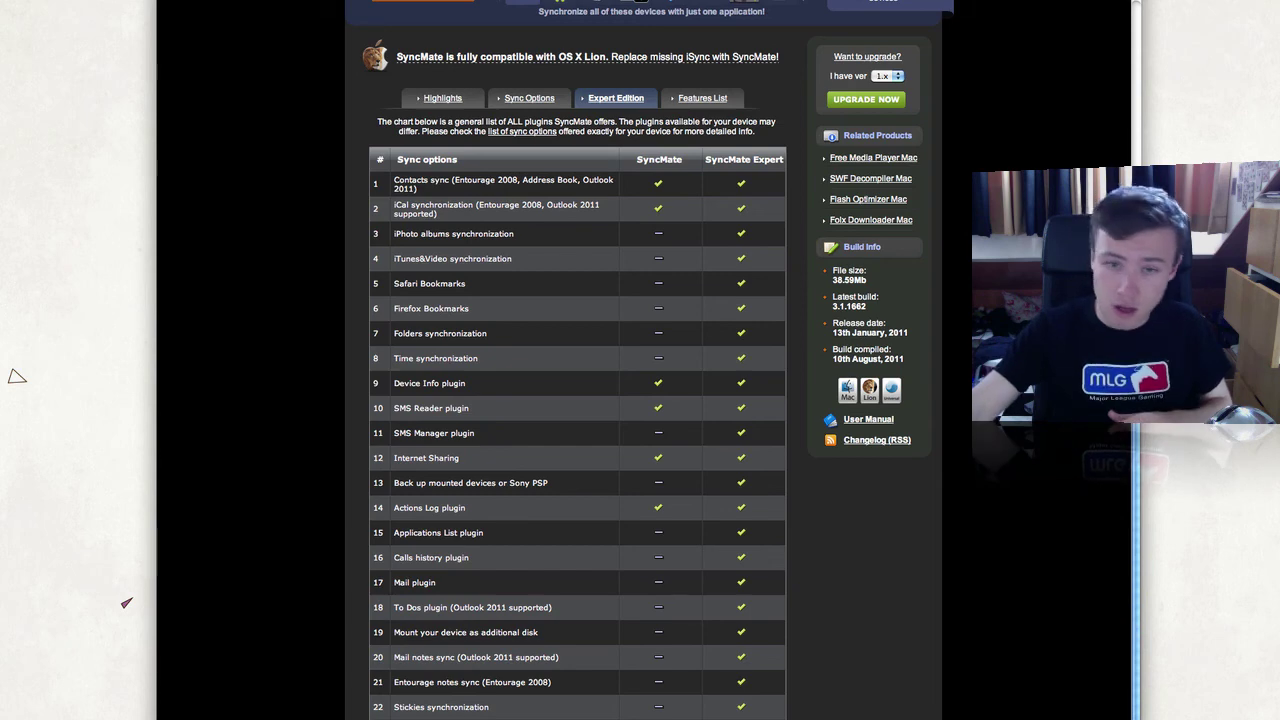
# Step: Scroll up the Eltima SyncMate page to show its header above the Expert Edition chart
pyautogui.scroll(5, 650, 360)
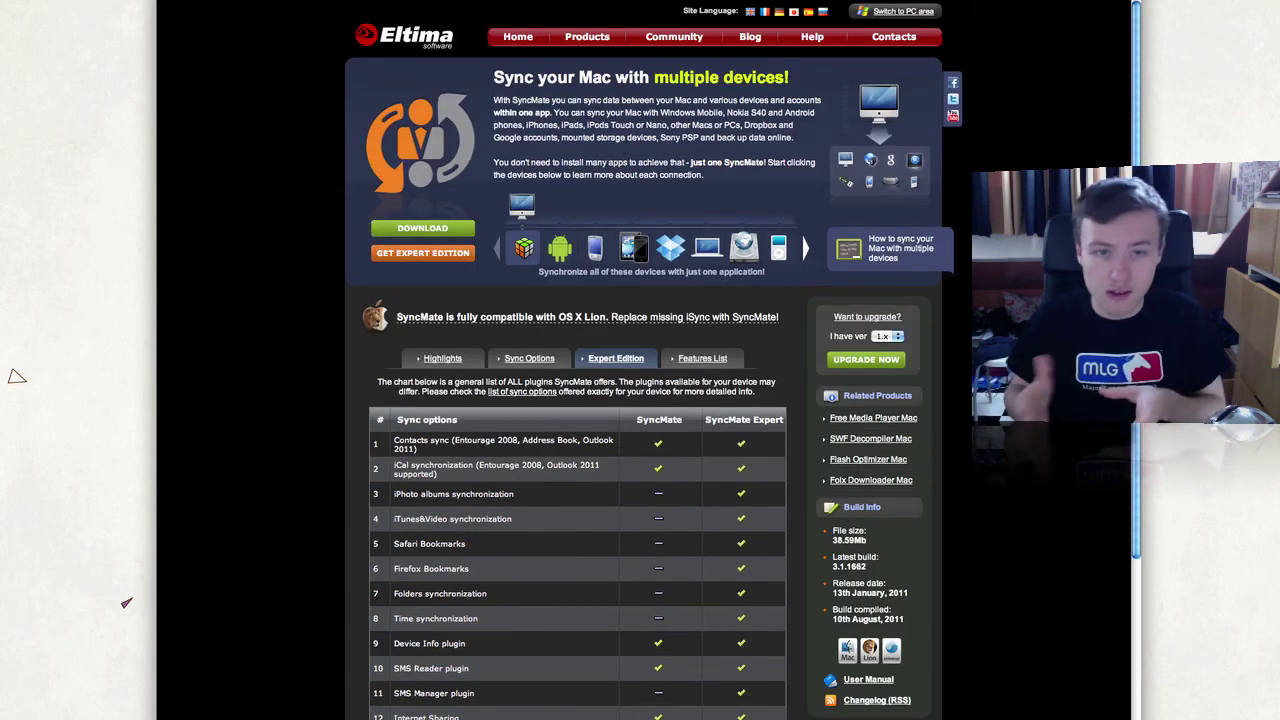